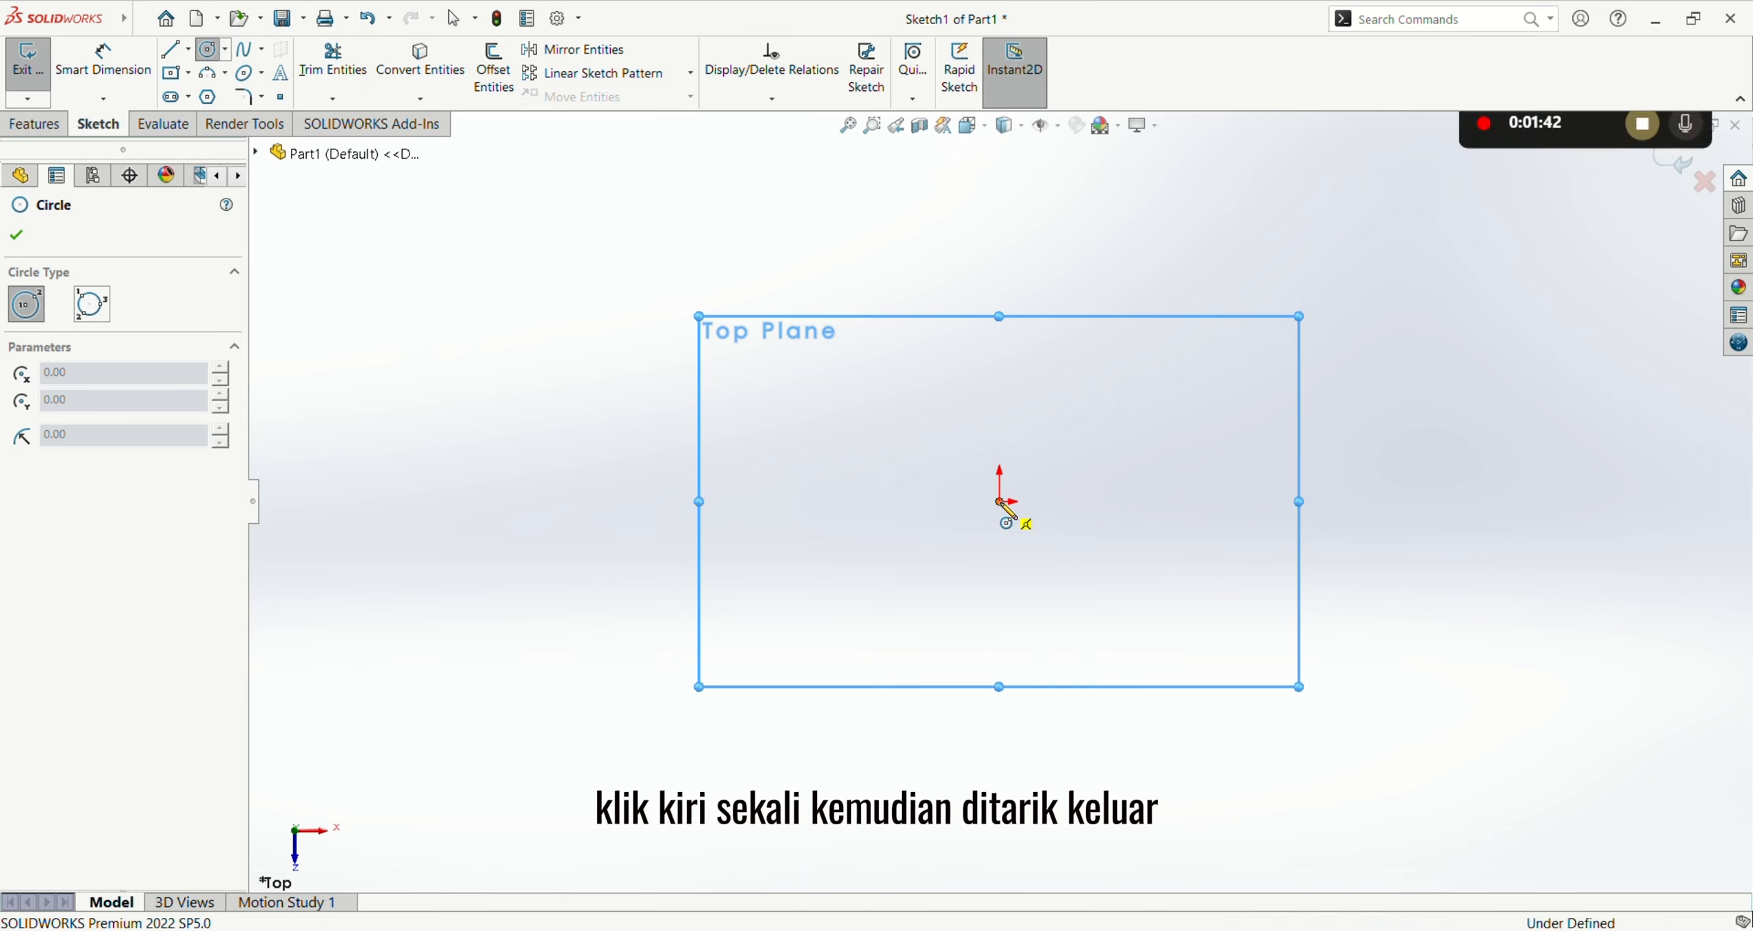
# Step: Sketch a circle centred on the origin of the Top Plane and set its diameter to 30 mm
pyautogui.click(999, 502)
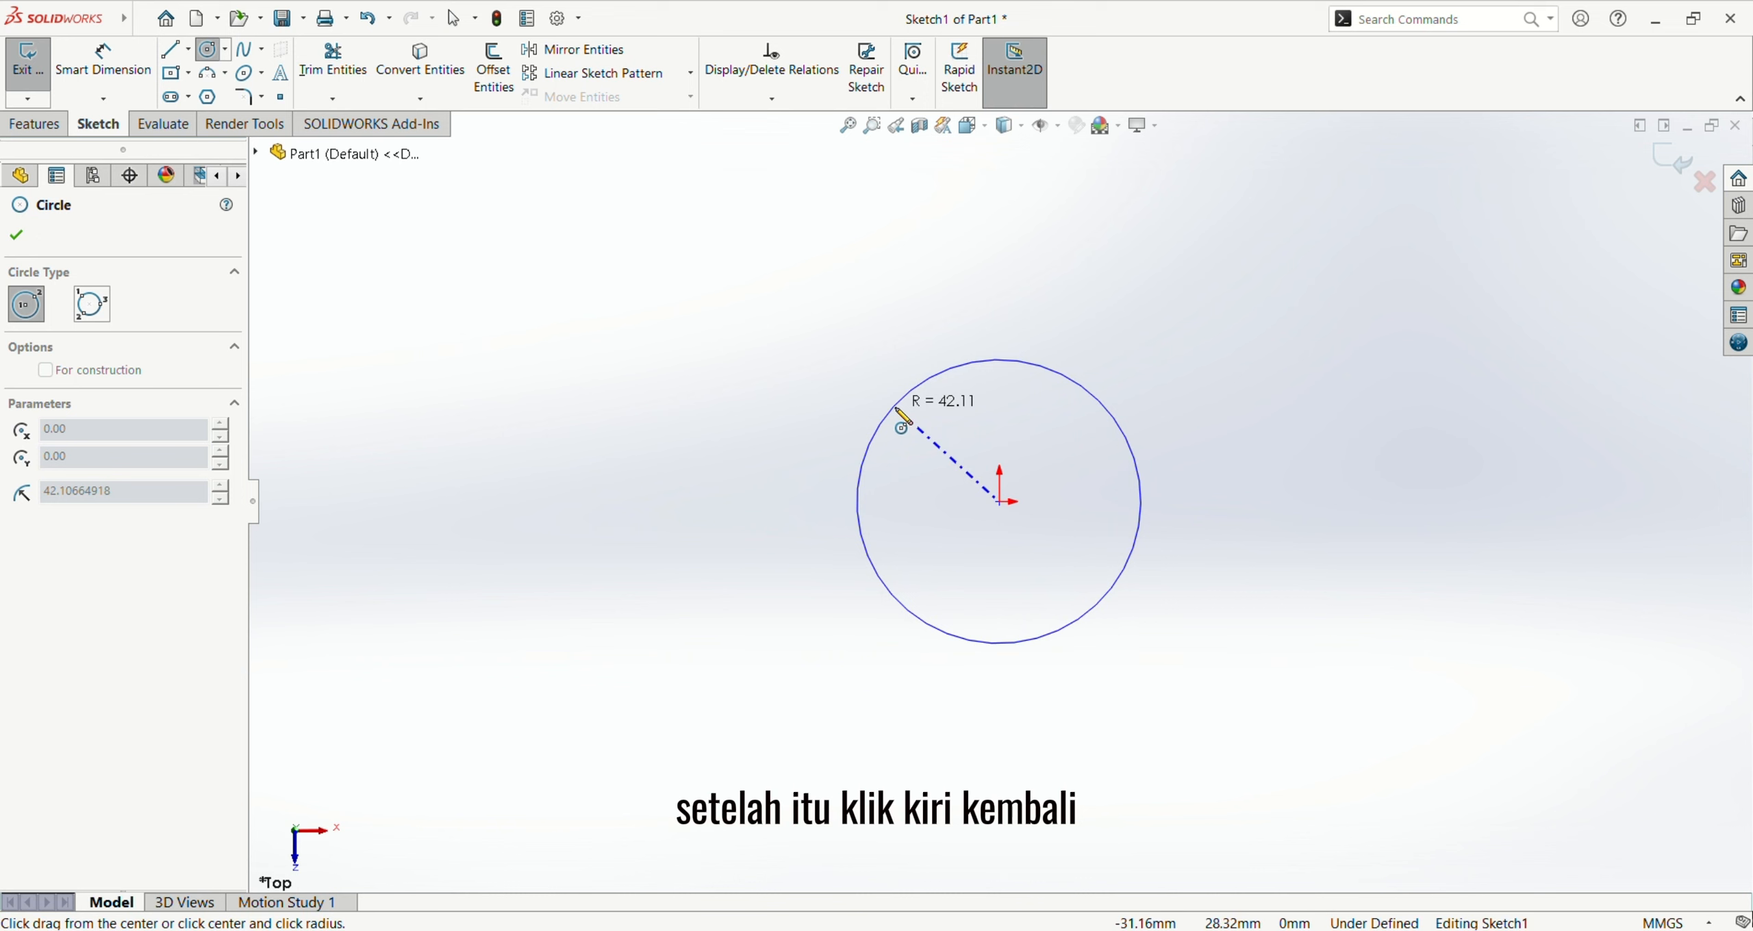
pyautogui.click(897, 409)
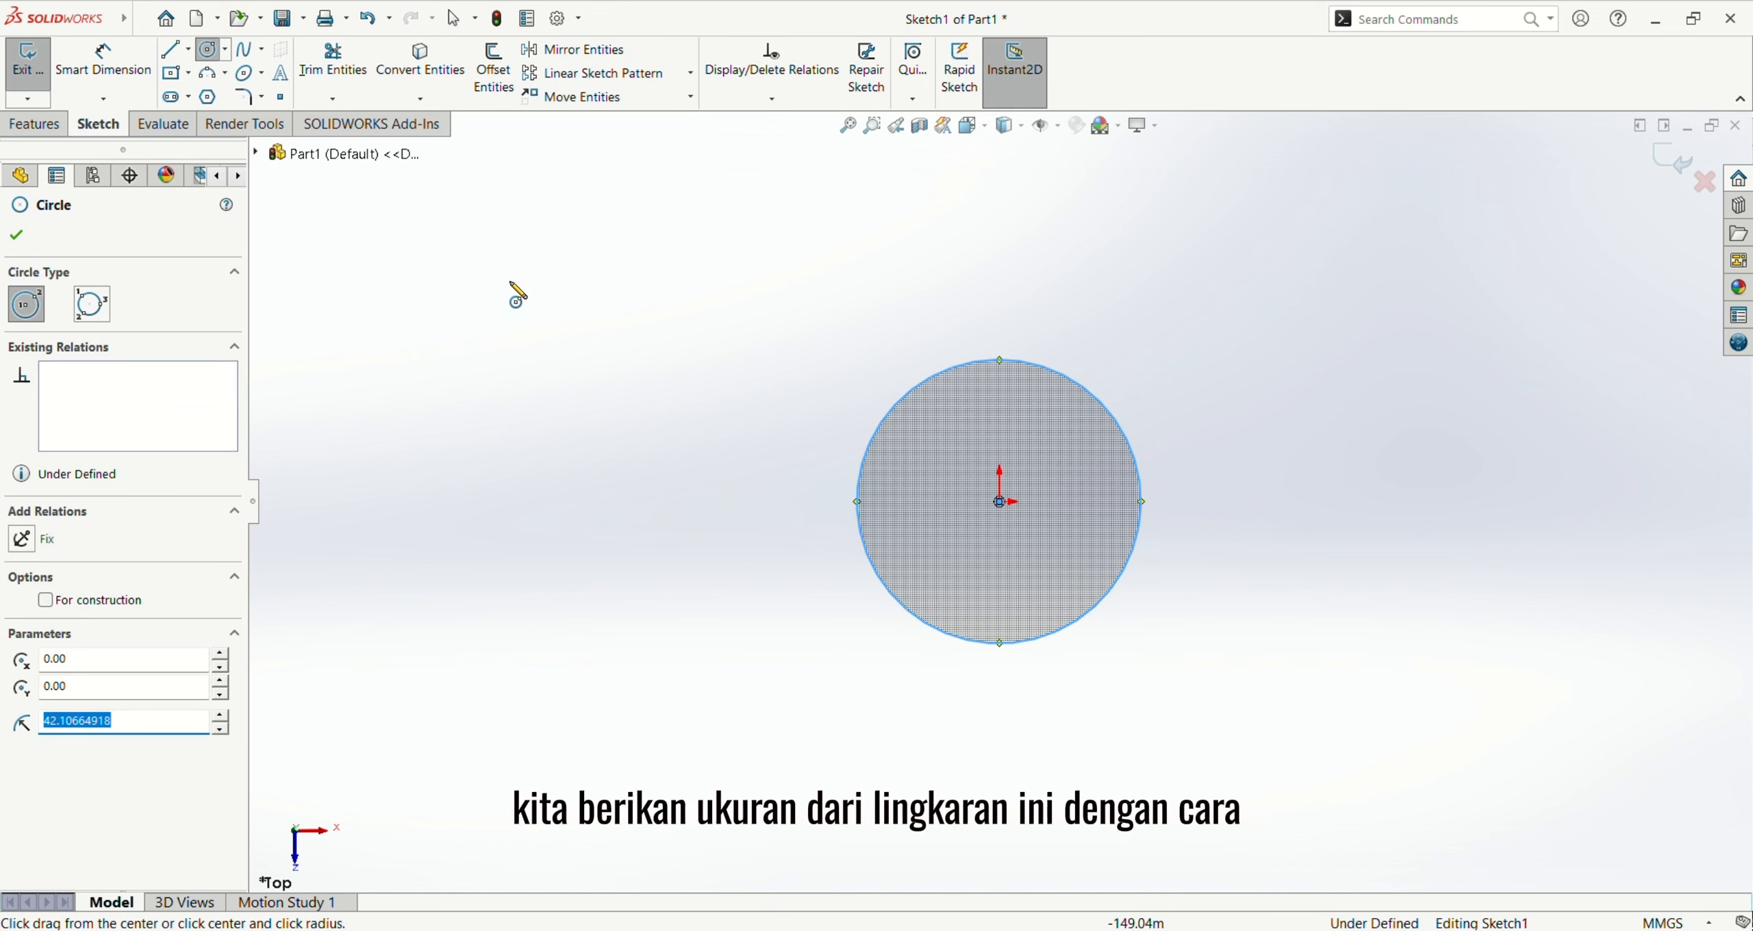
pyautogui.click(103, 69)
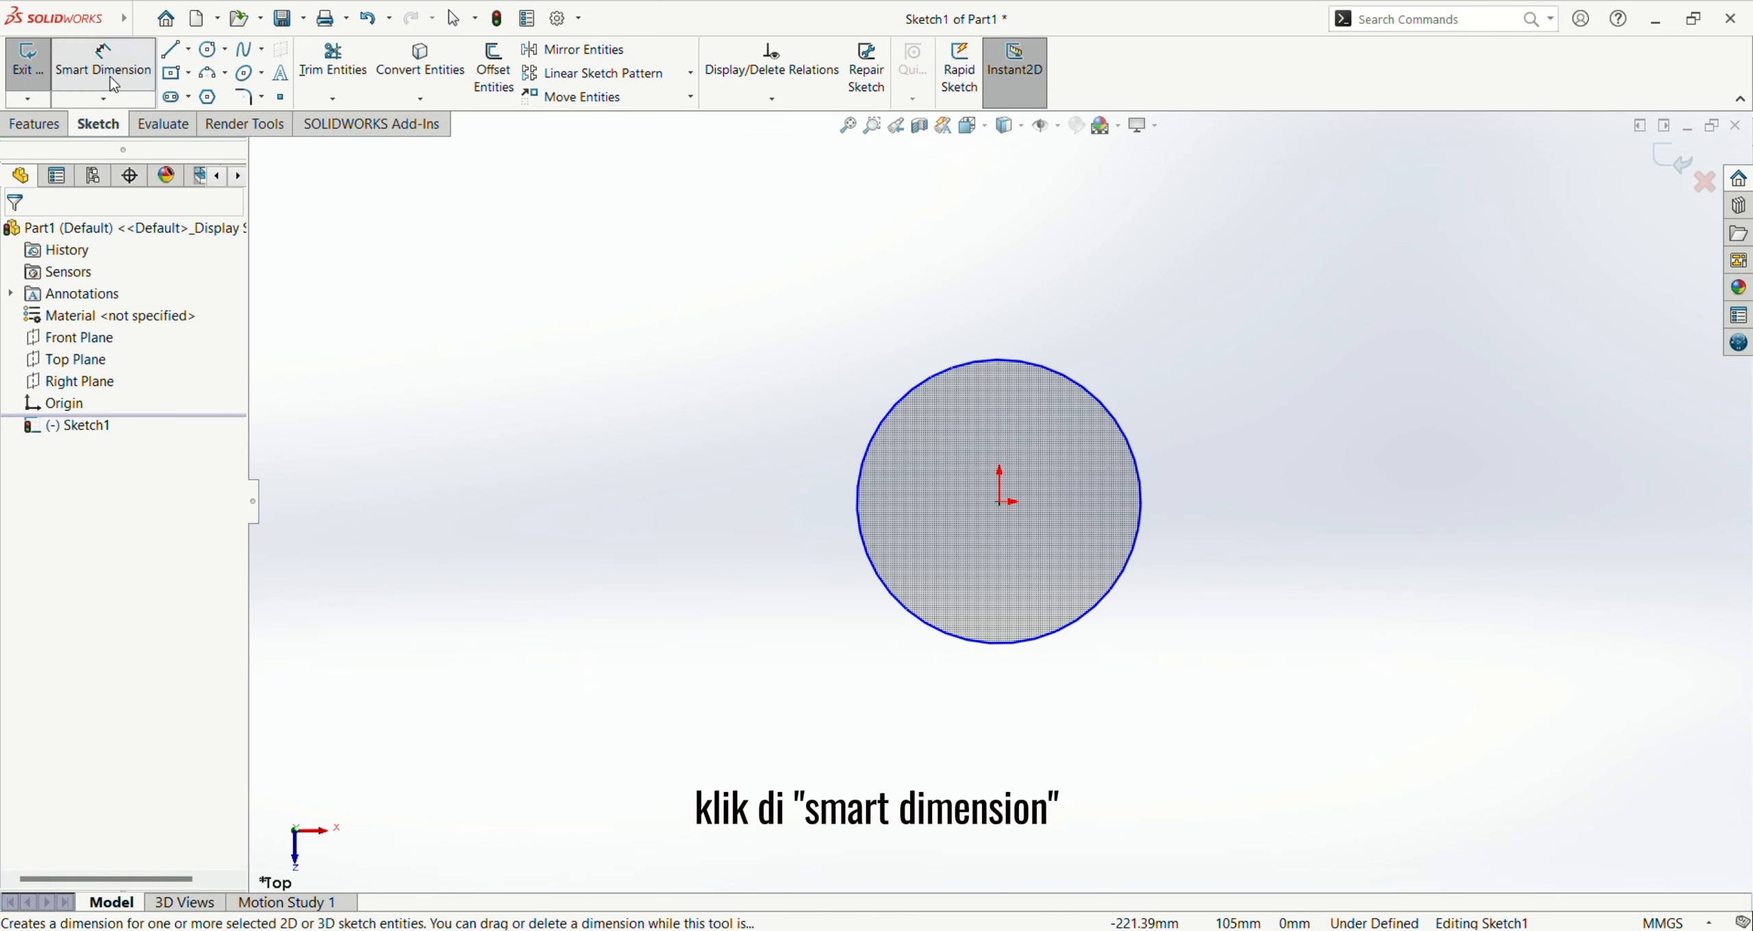
pyautogui.click(1104, 409)
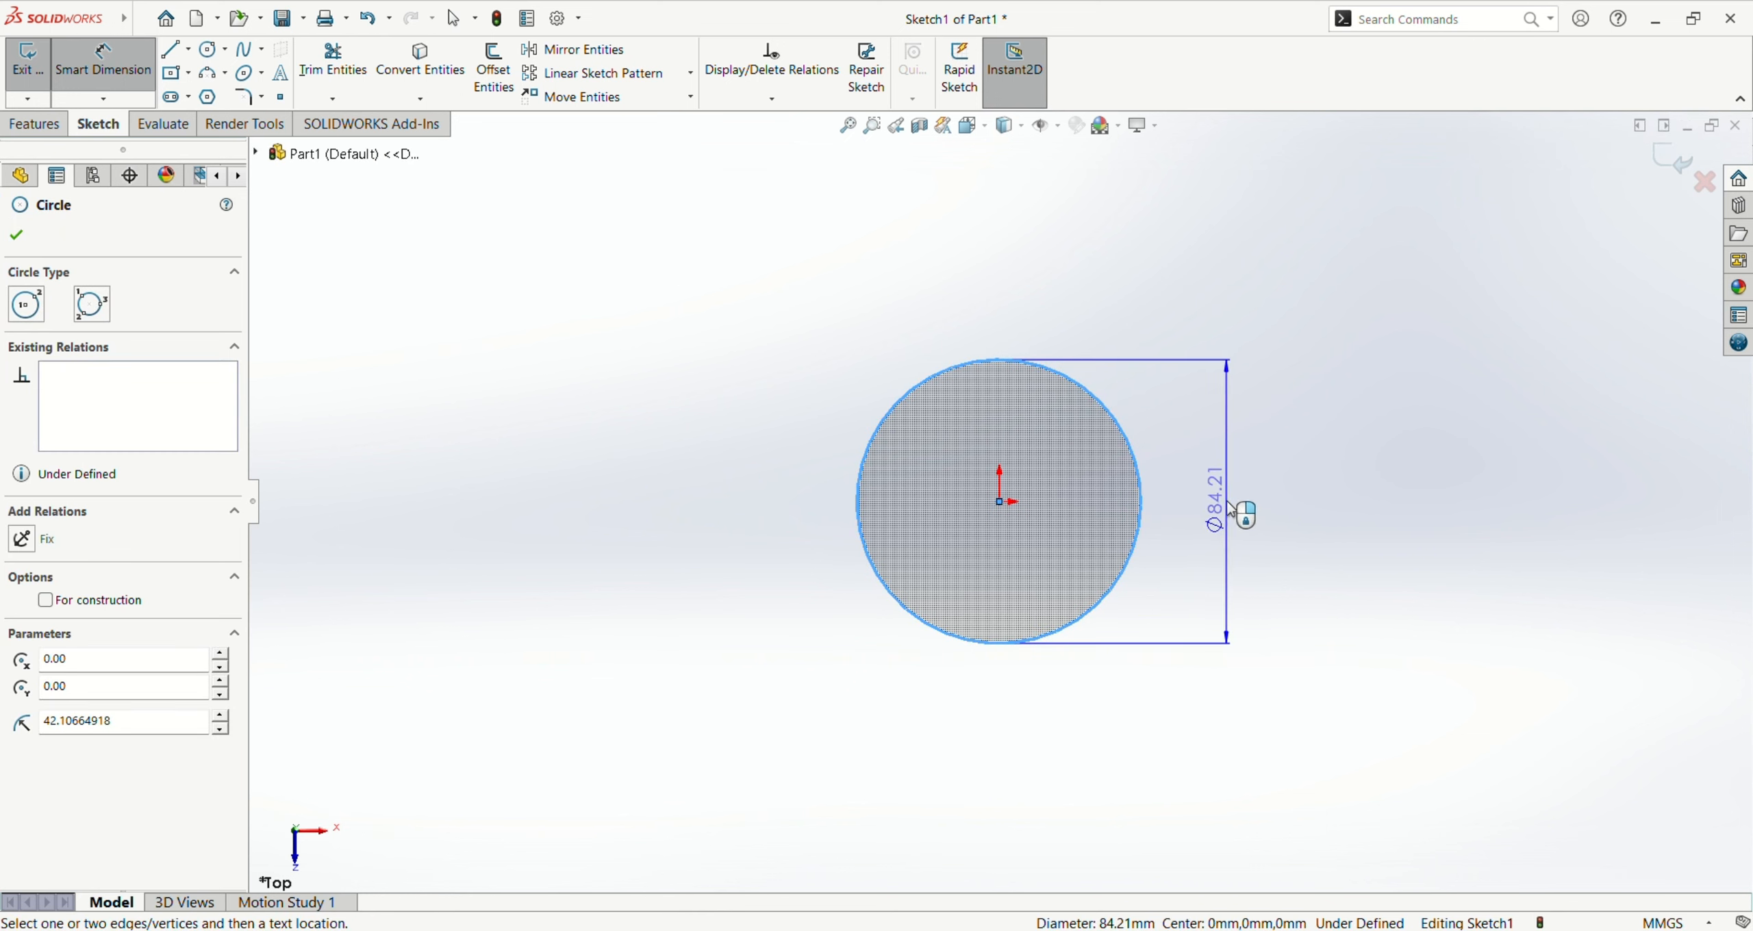
pyautogui.click(1230, 509)
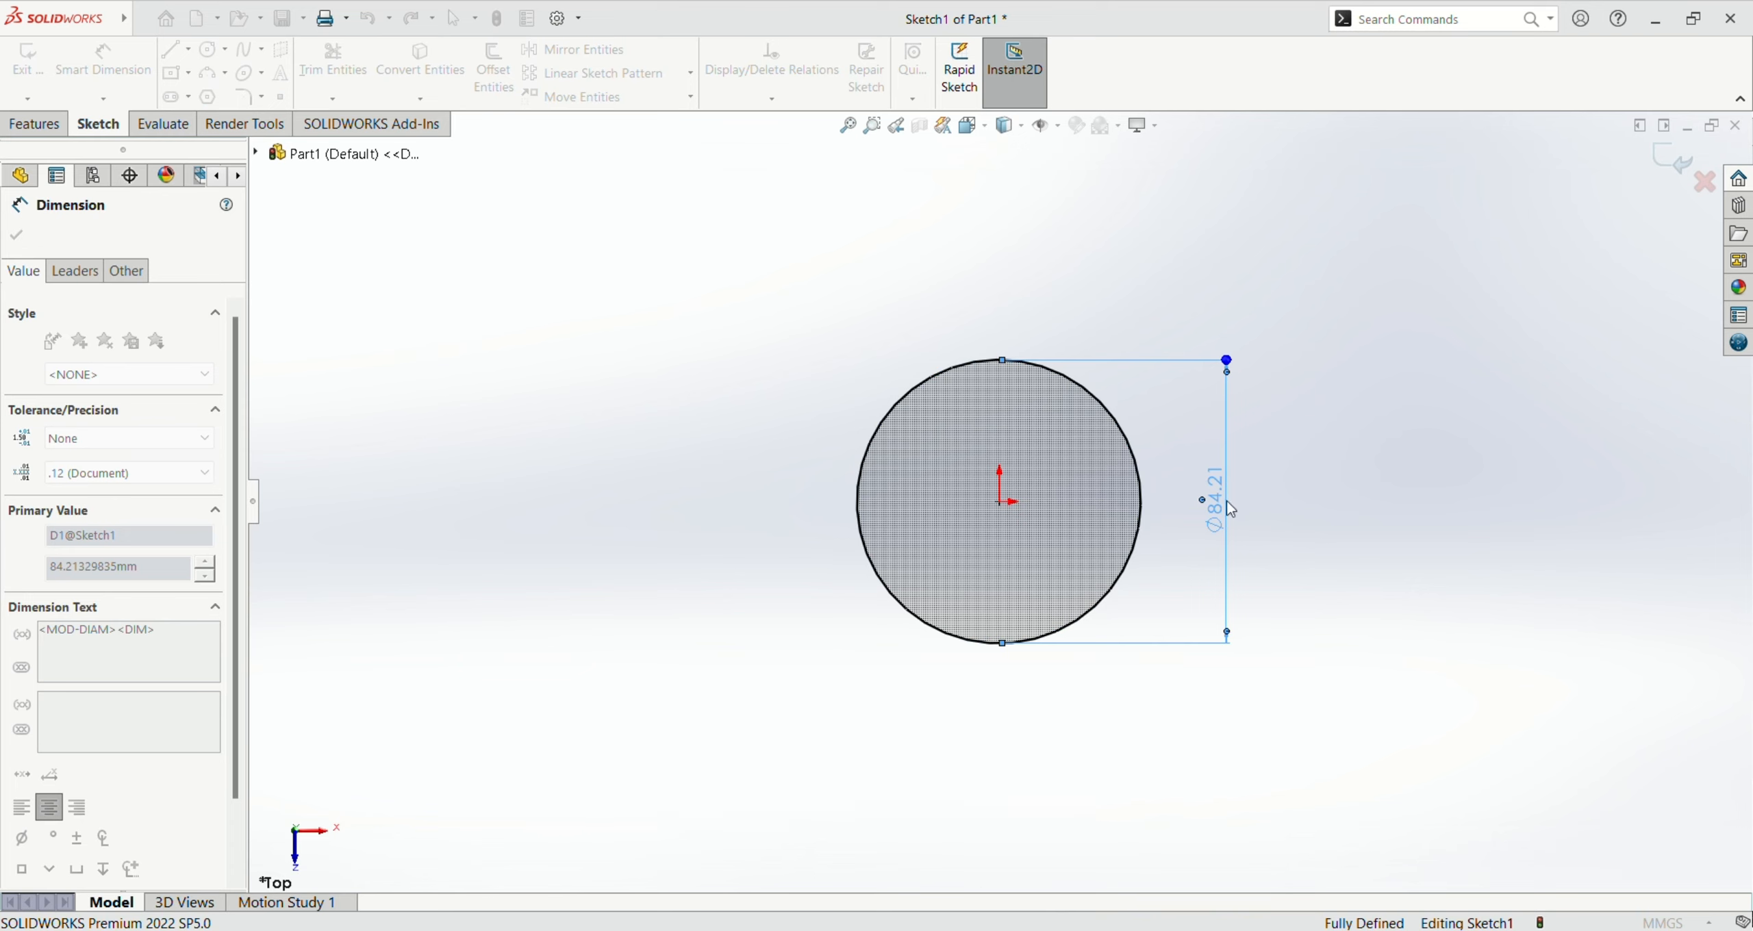
pyautogui.write('30')
pyautogui.press('Return')
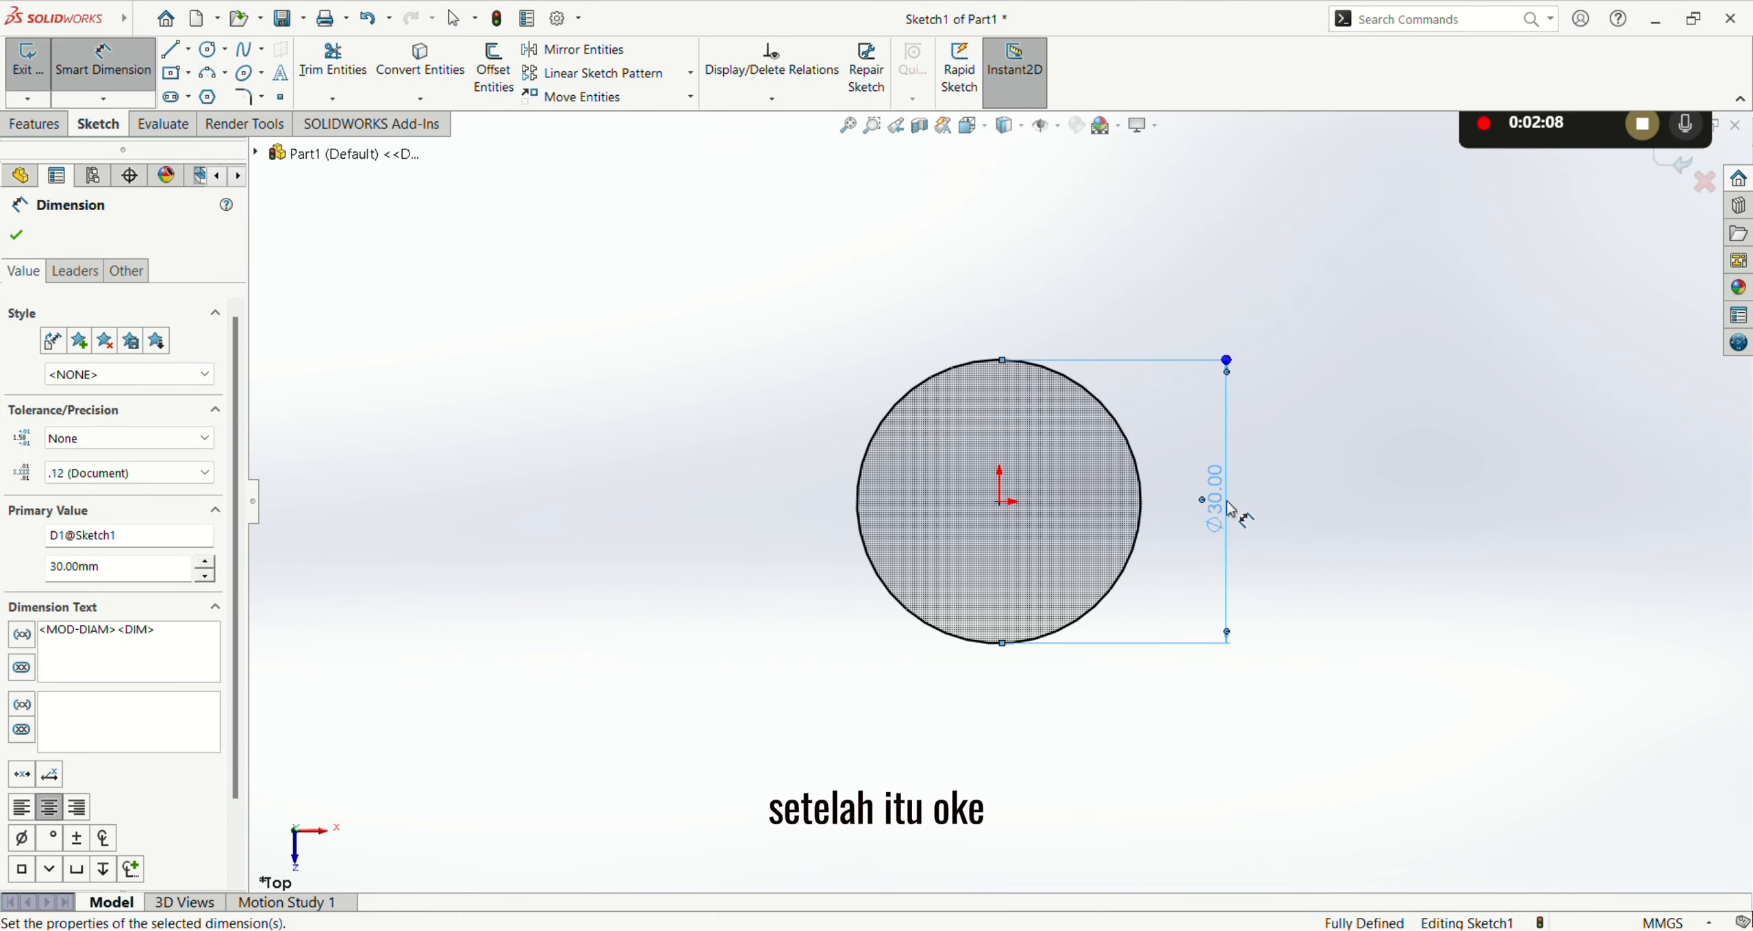
pyautogui.click(1334, 526)
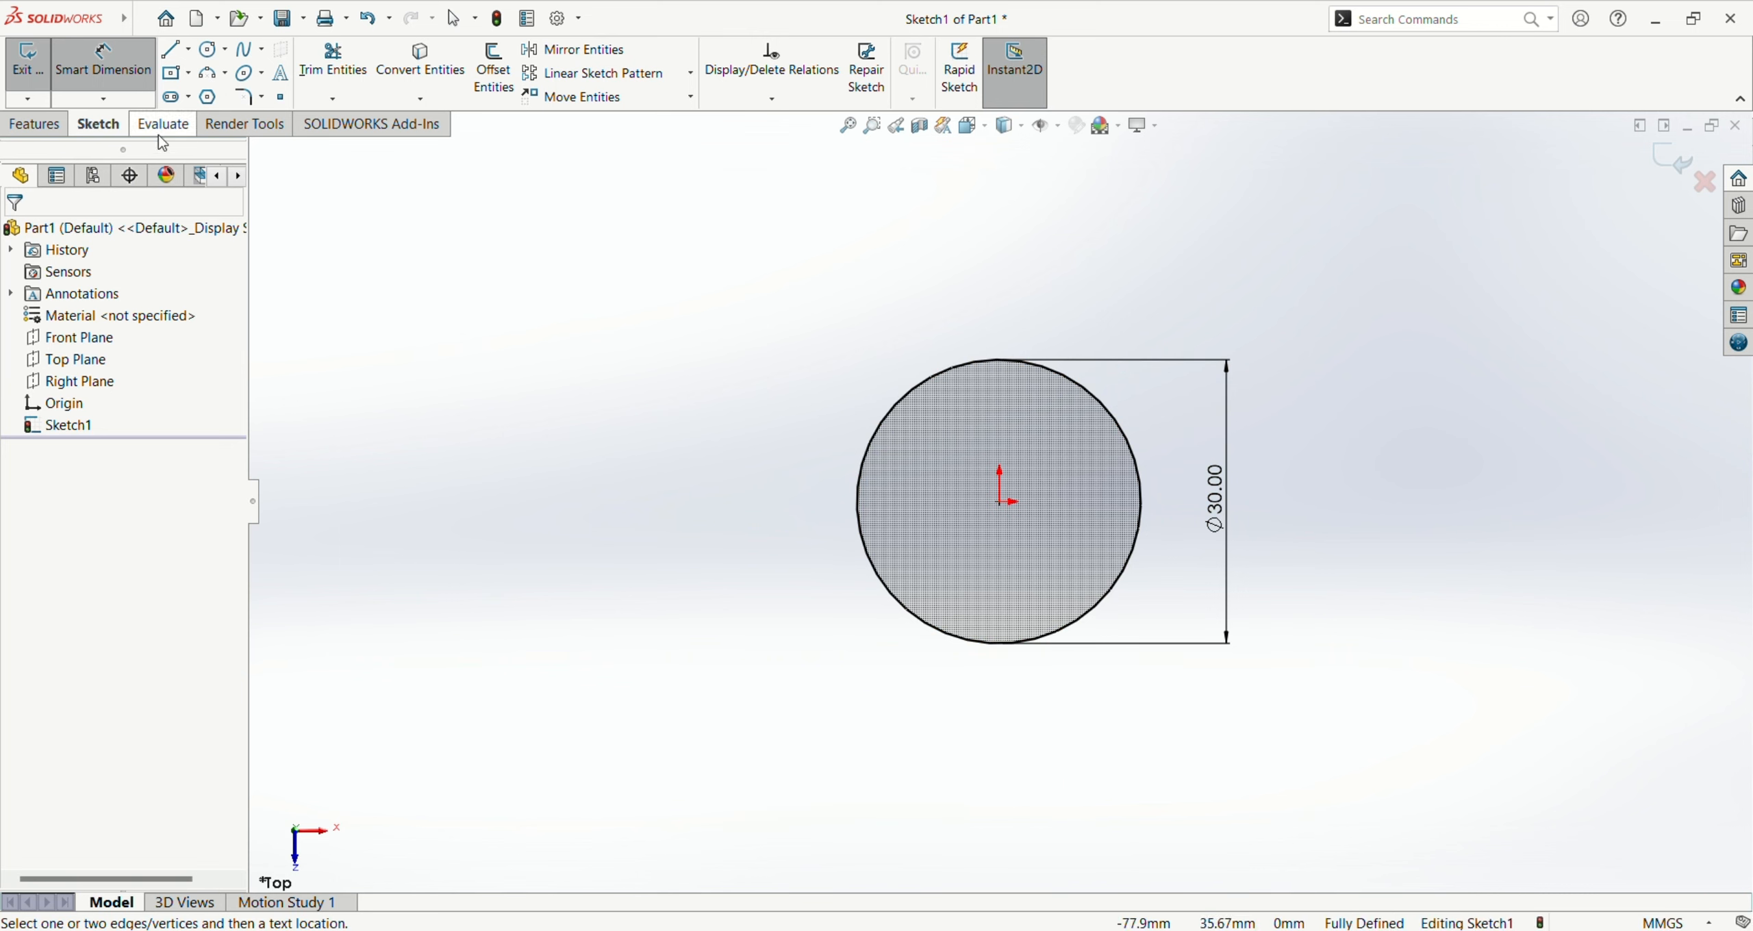
# Step: Extrude the circle sketch as a boss with a blind depth of 15 mm
pyautogui.click(42, 125)
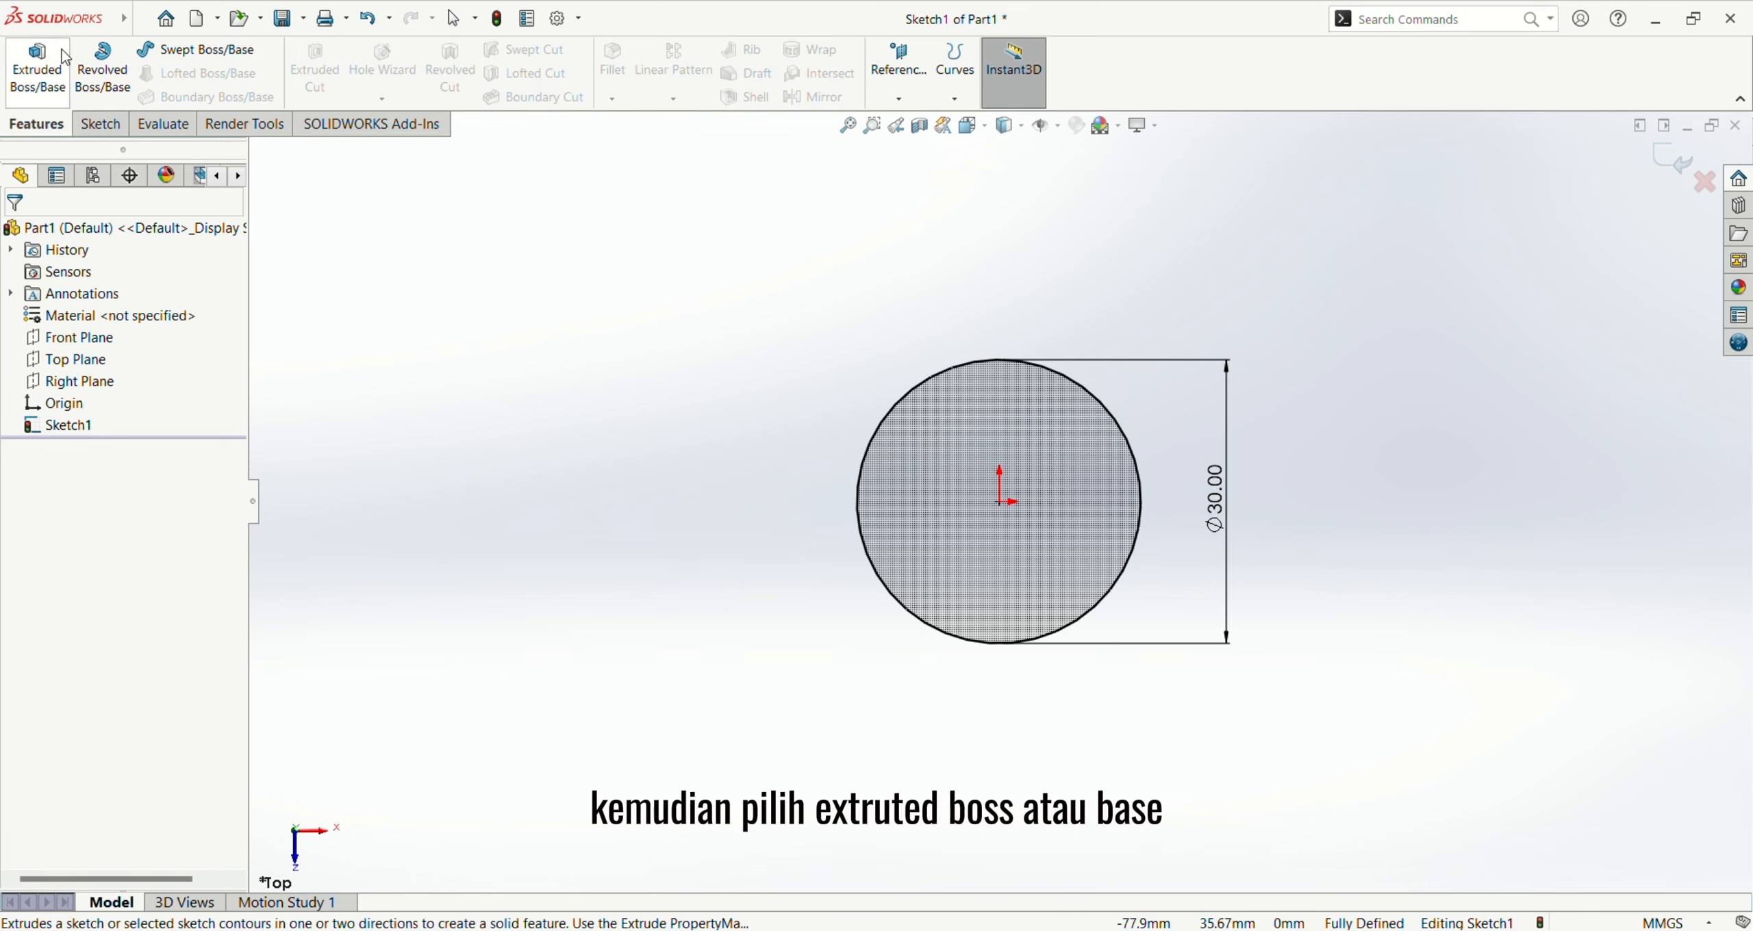
pyautogui.click(43, 69)
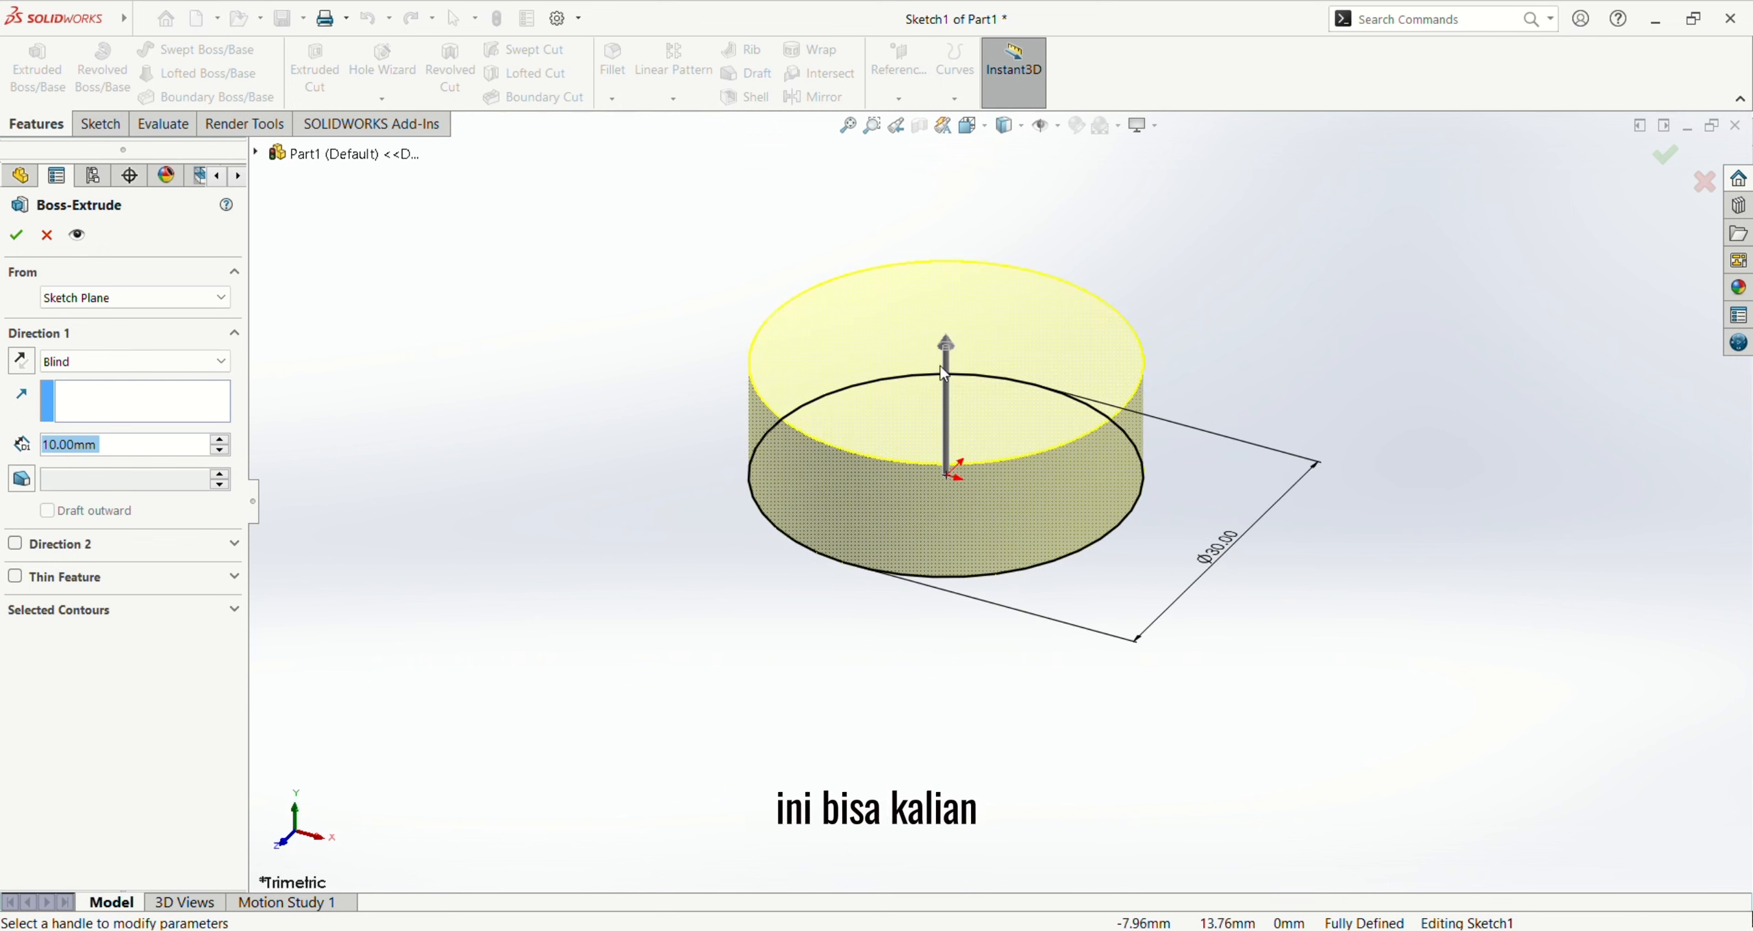
pyautogui.click(946, 345)
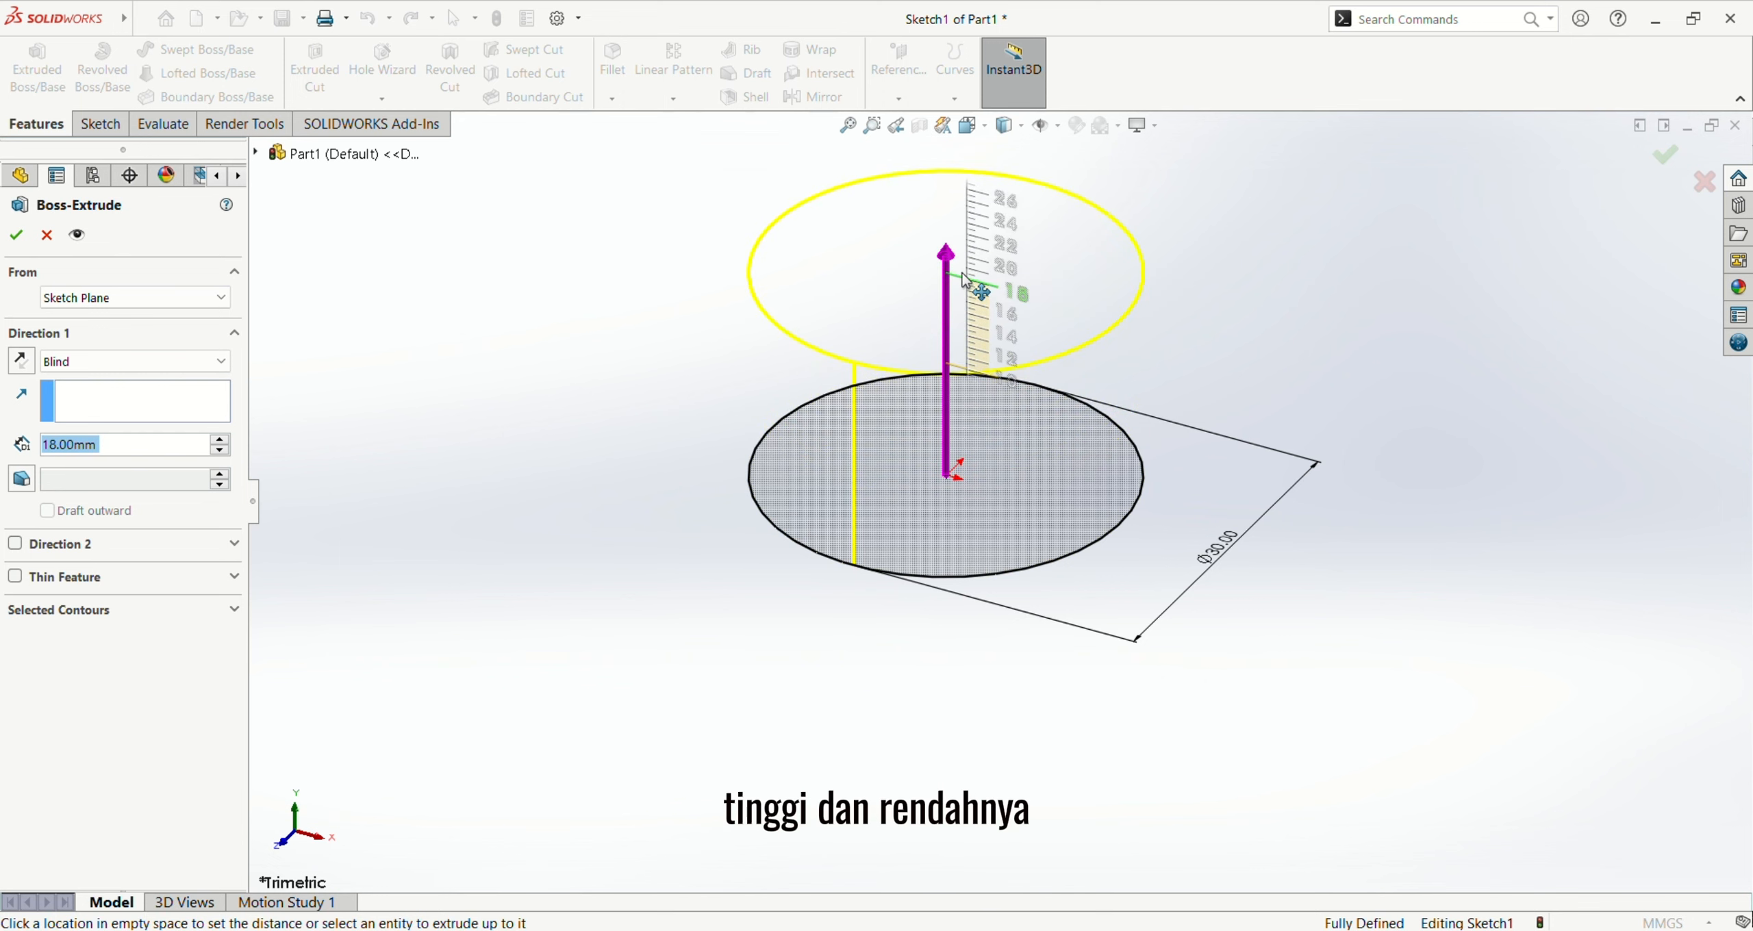
pyautogui.click(966, 357)
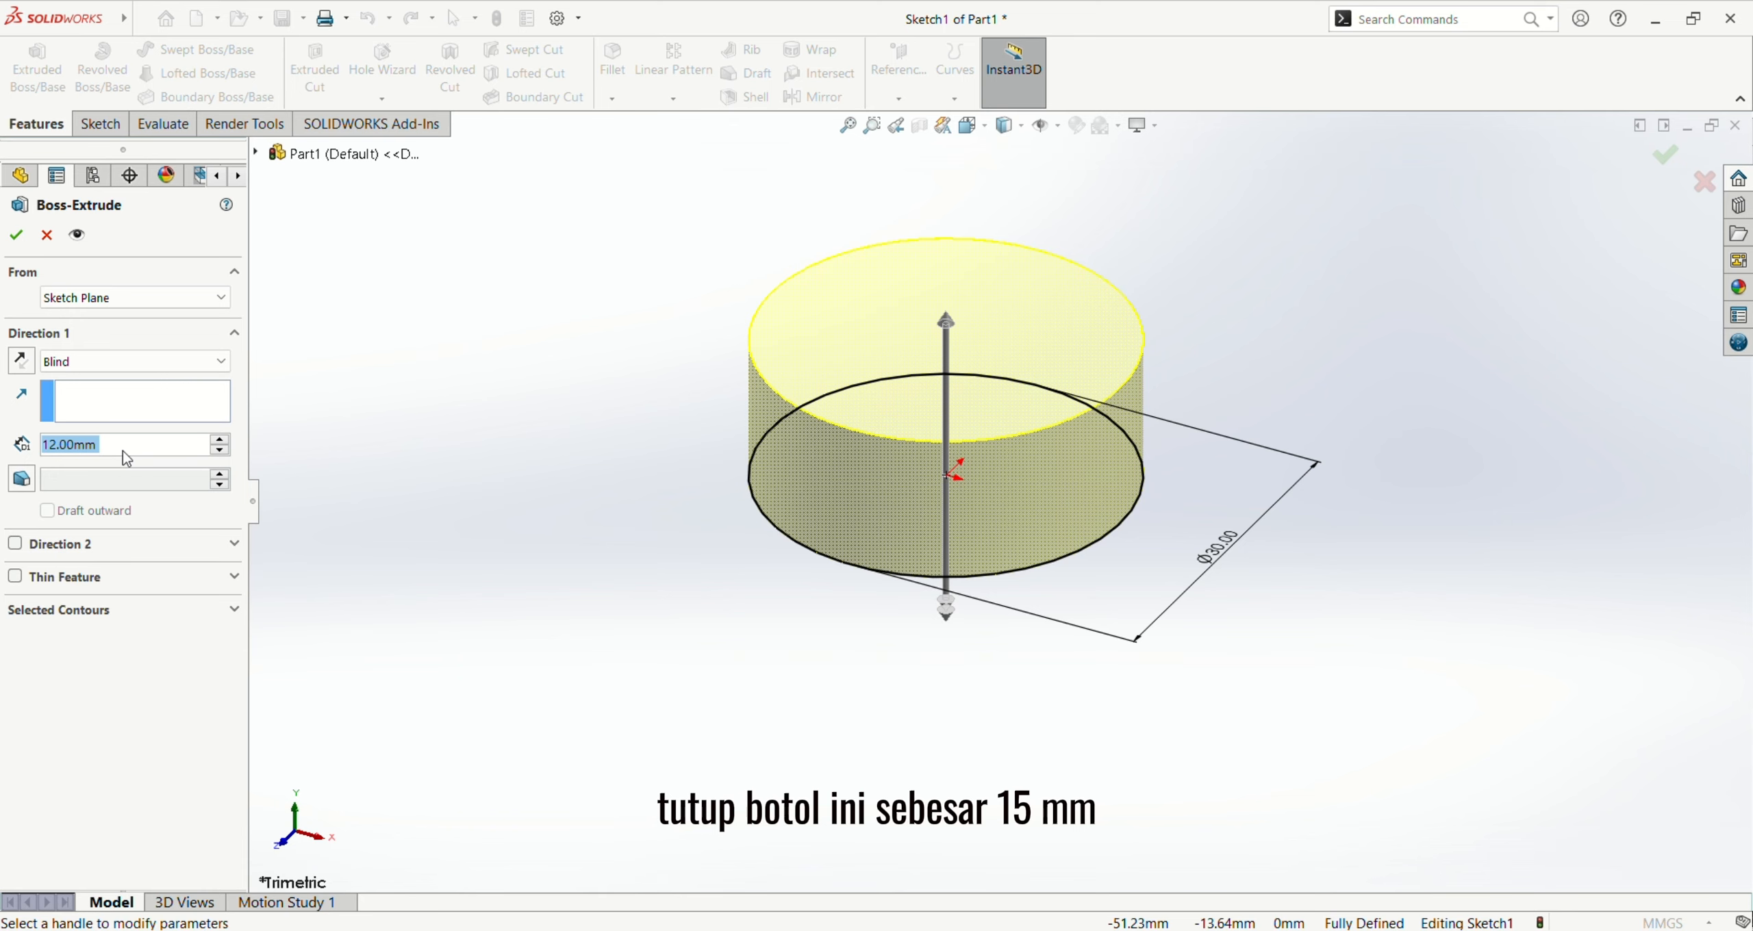
pyautogui.write('15')
pyautogui.press('Return')
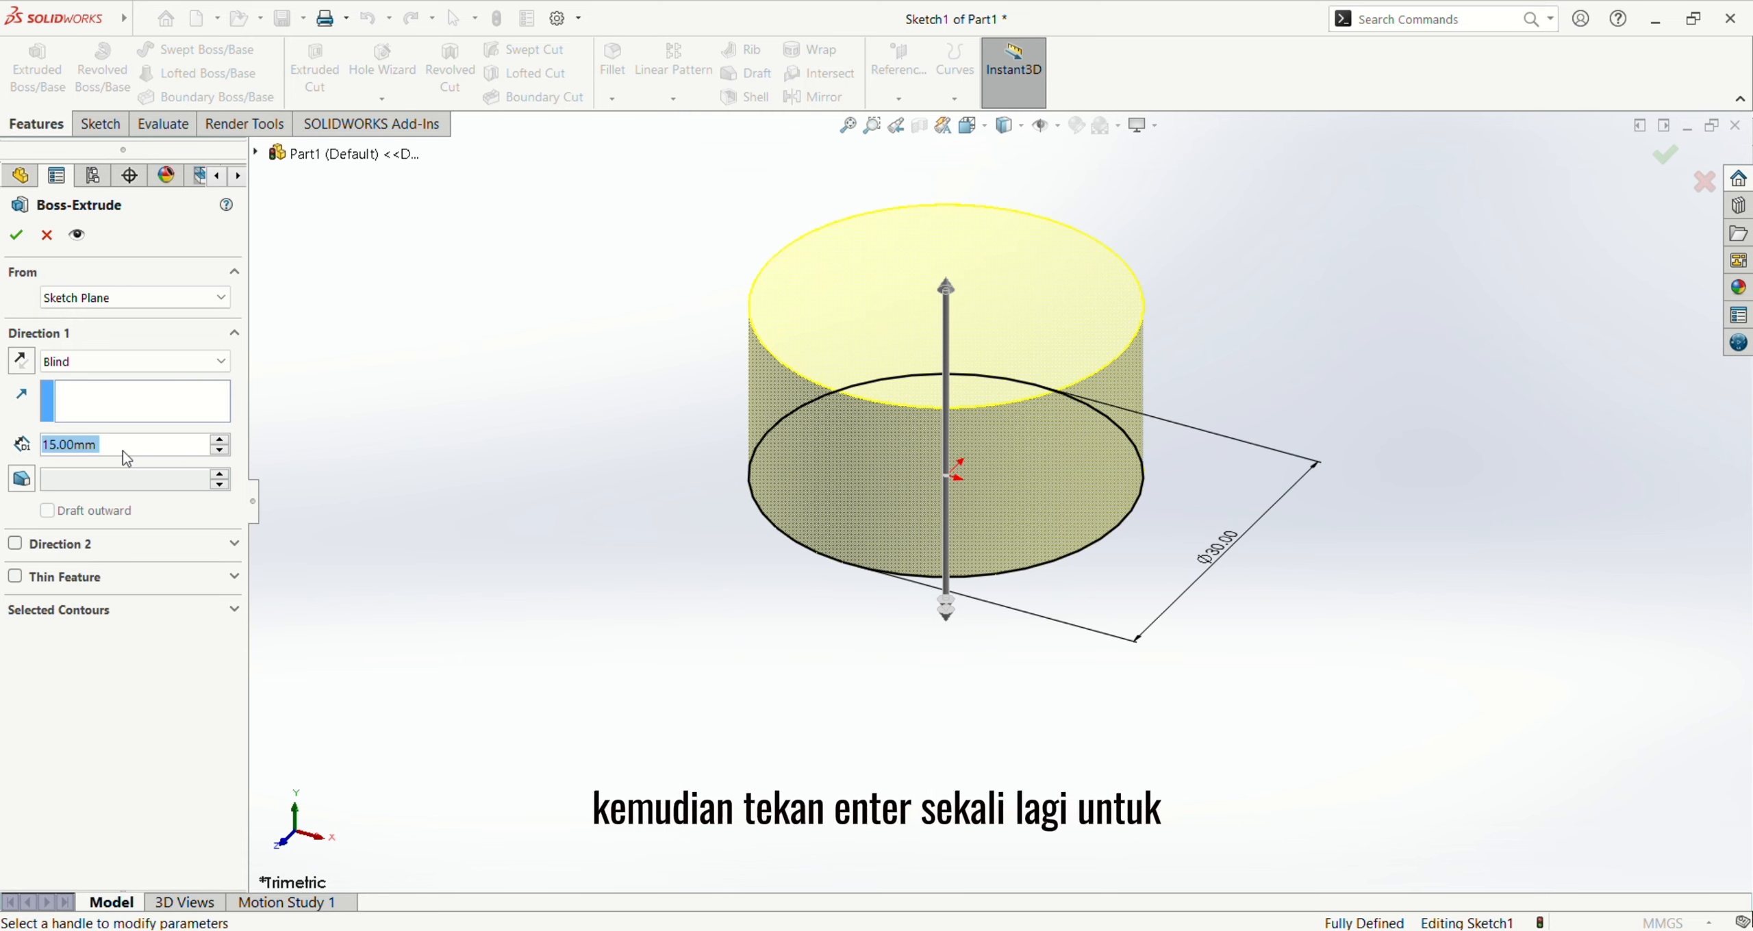
pyautogui.press('Return')
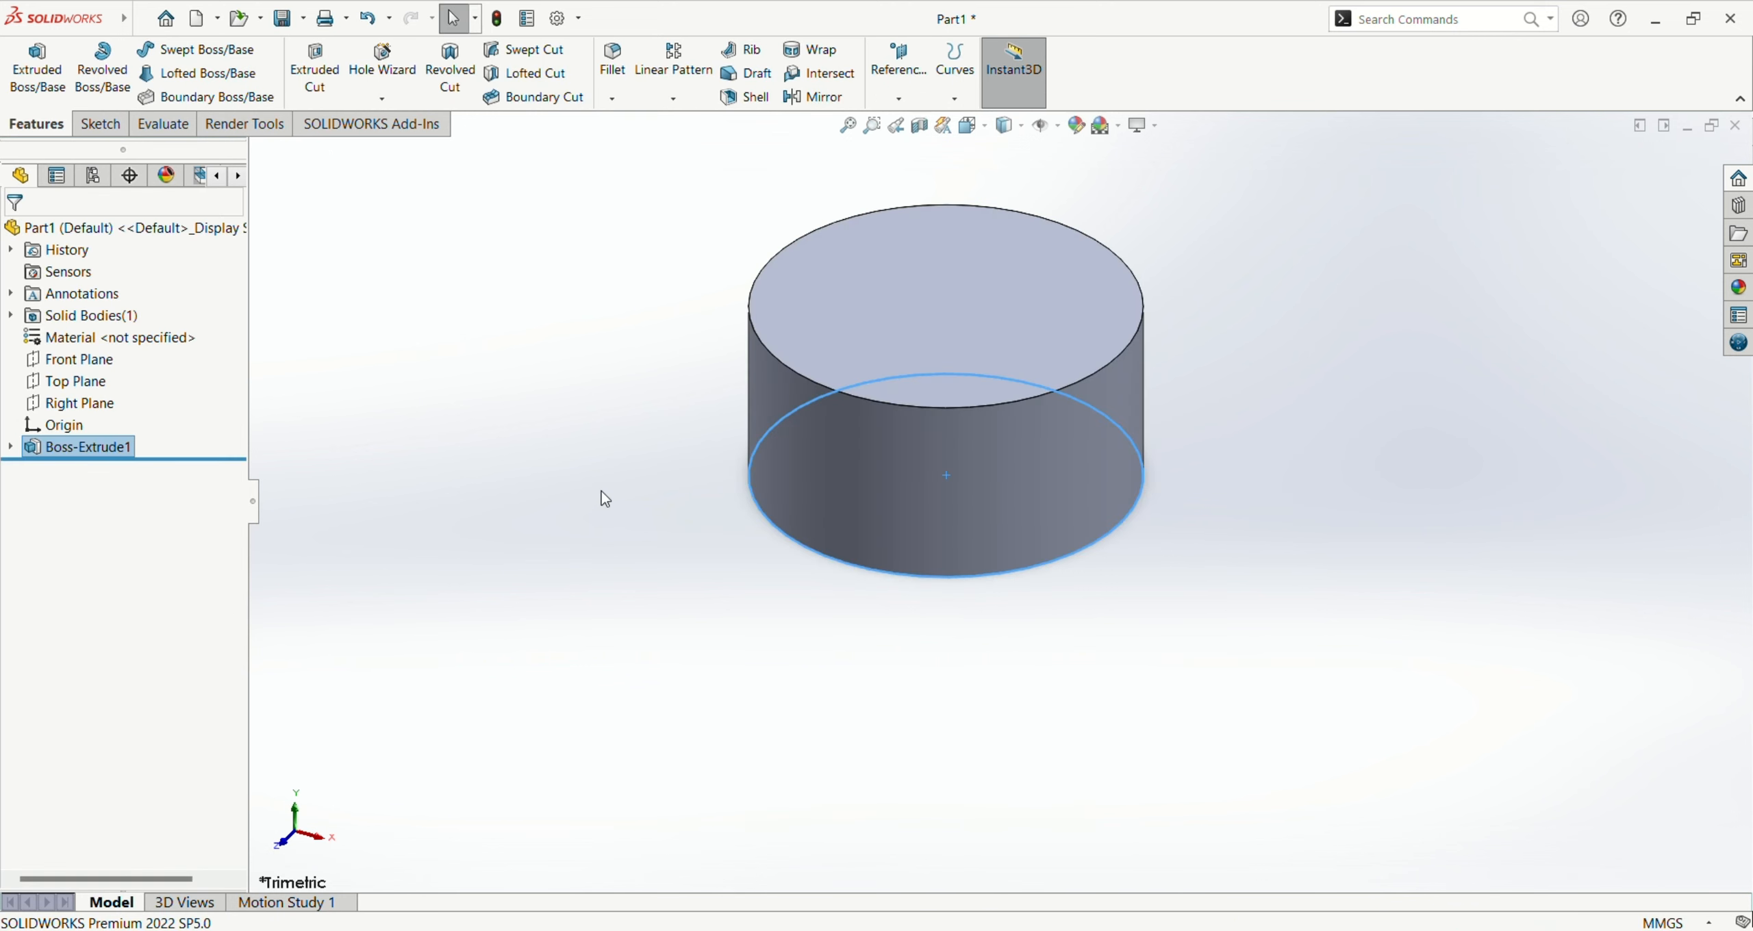
# Step: Fillet the top circular edge of the cylinder with a symmetric radius of 5 mm
pyautogui.press('f')
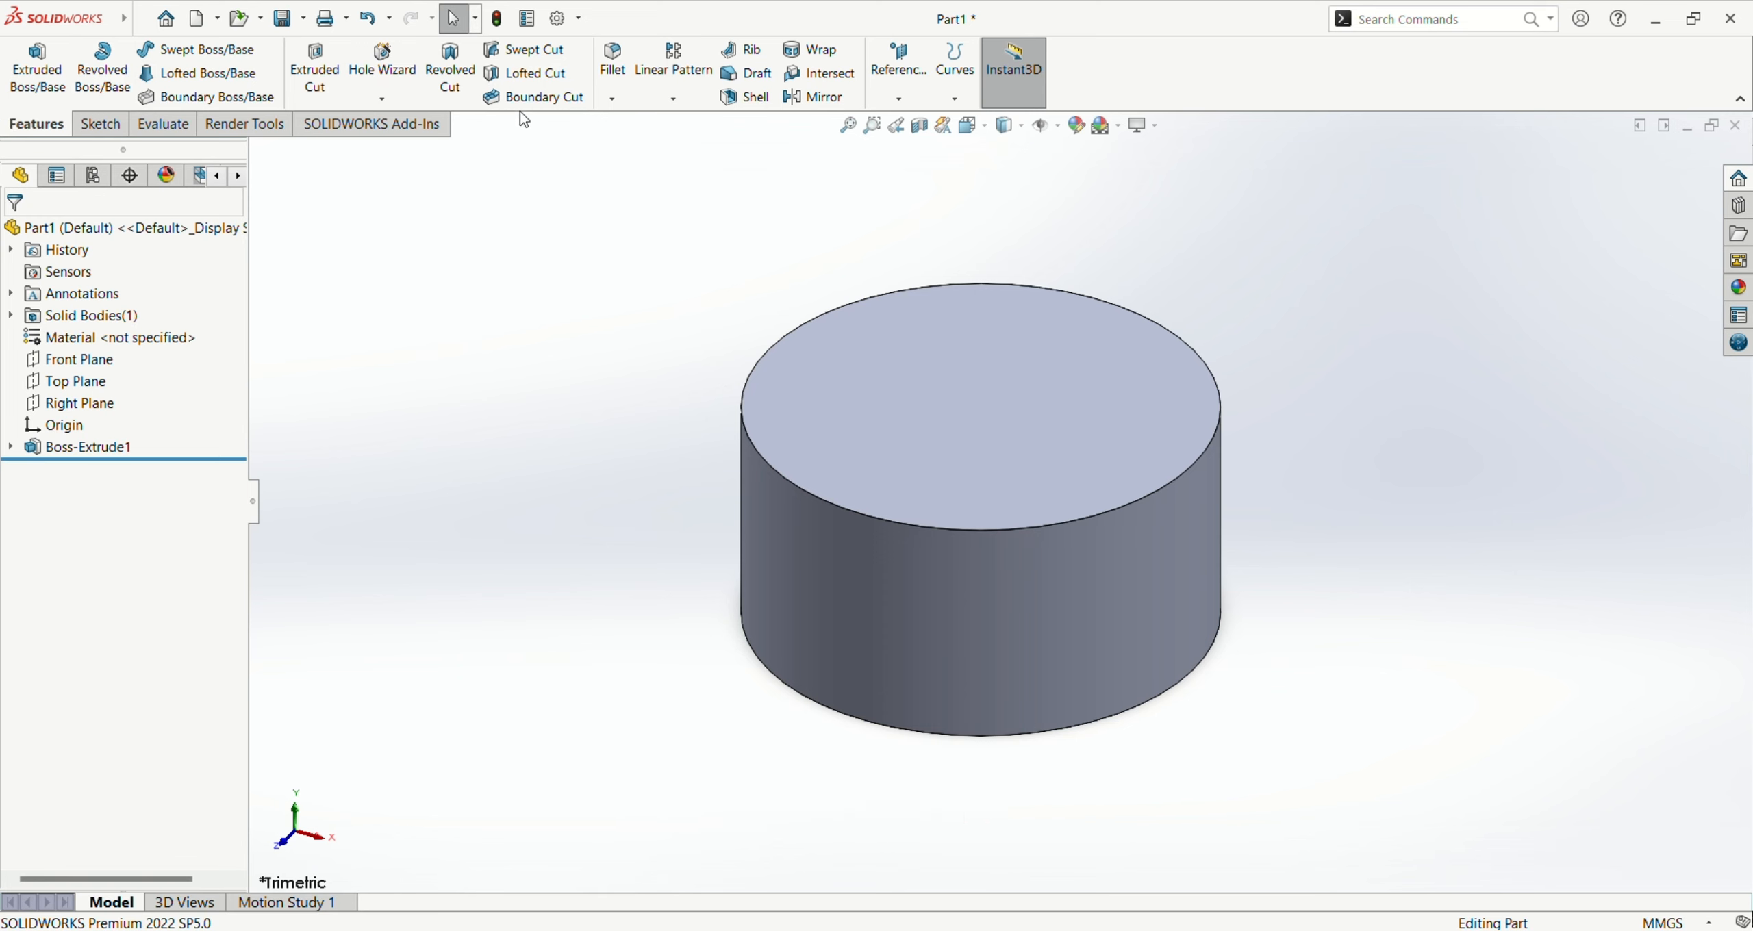
pyautogui.click(613, 68)
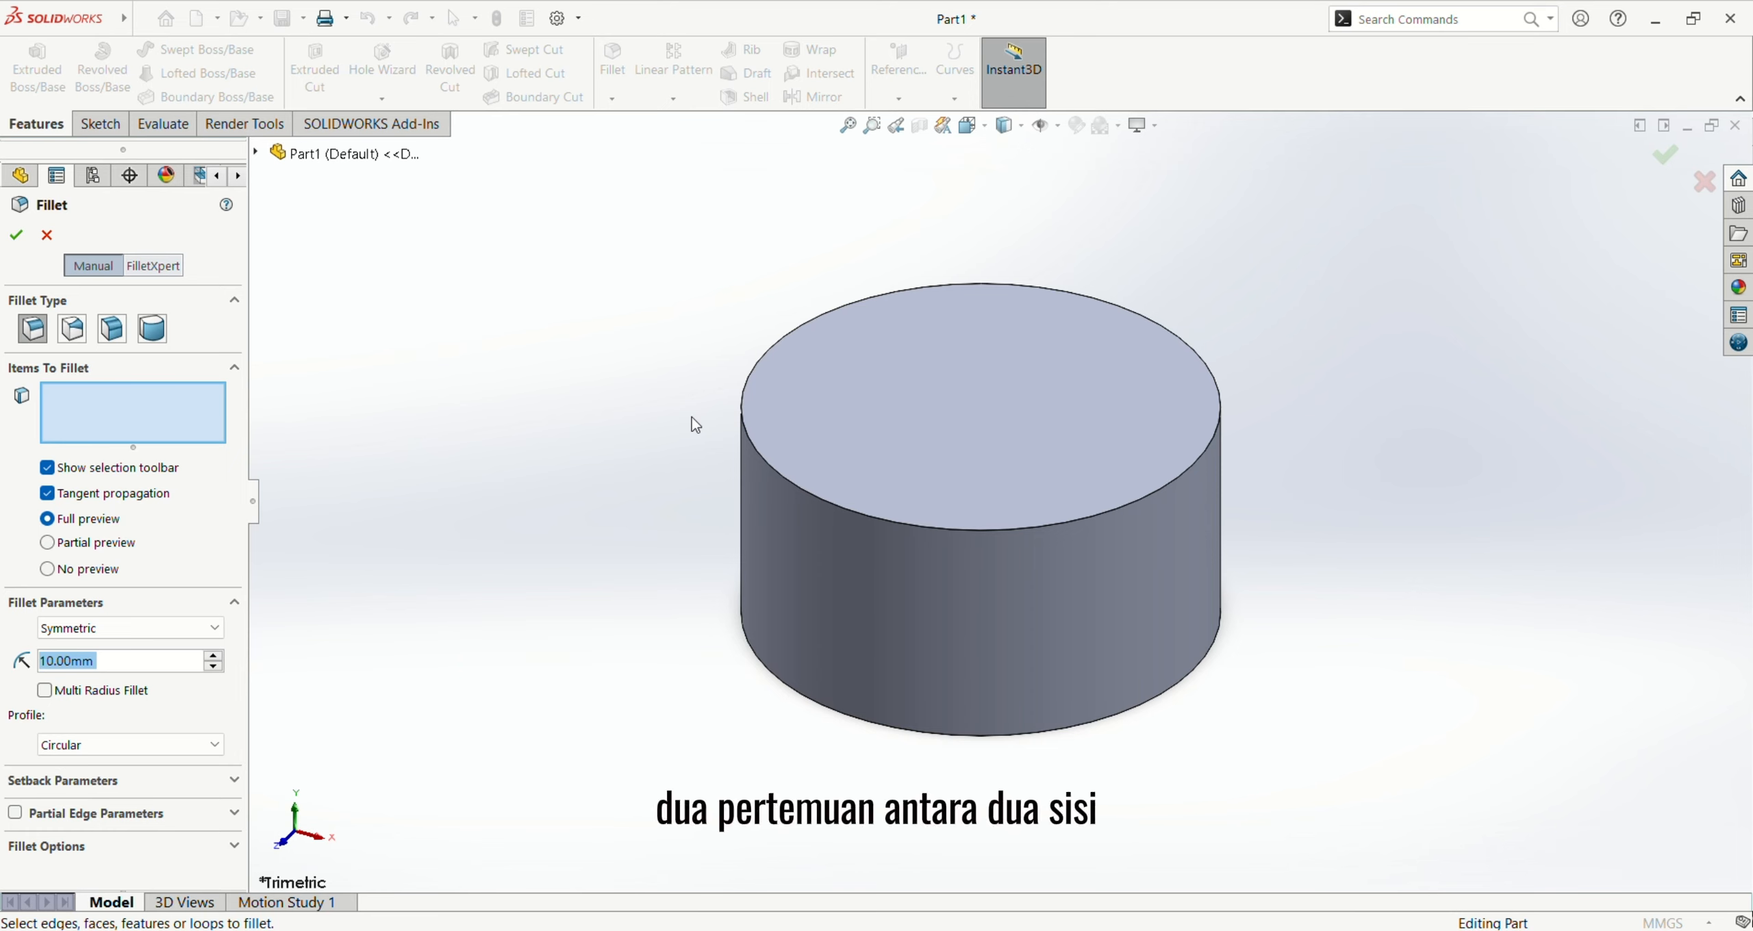
pyautogui.click(782, 474)
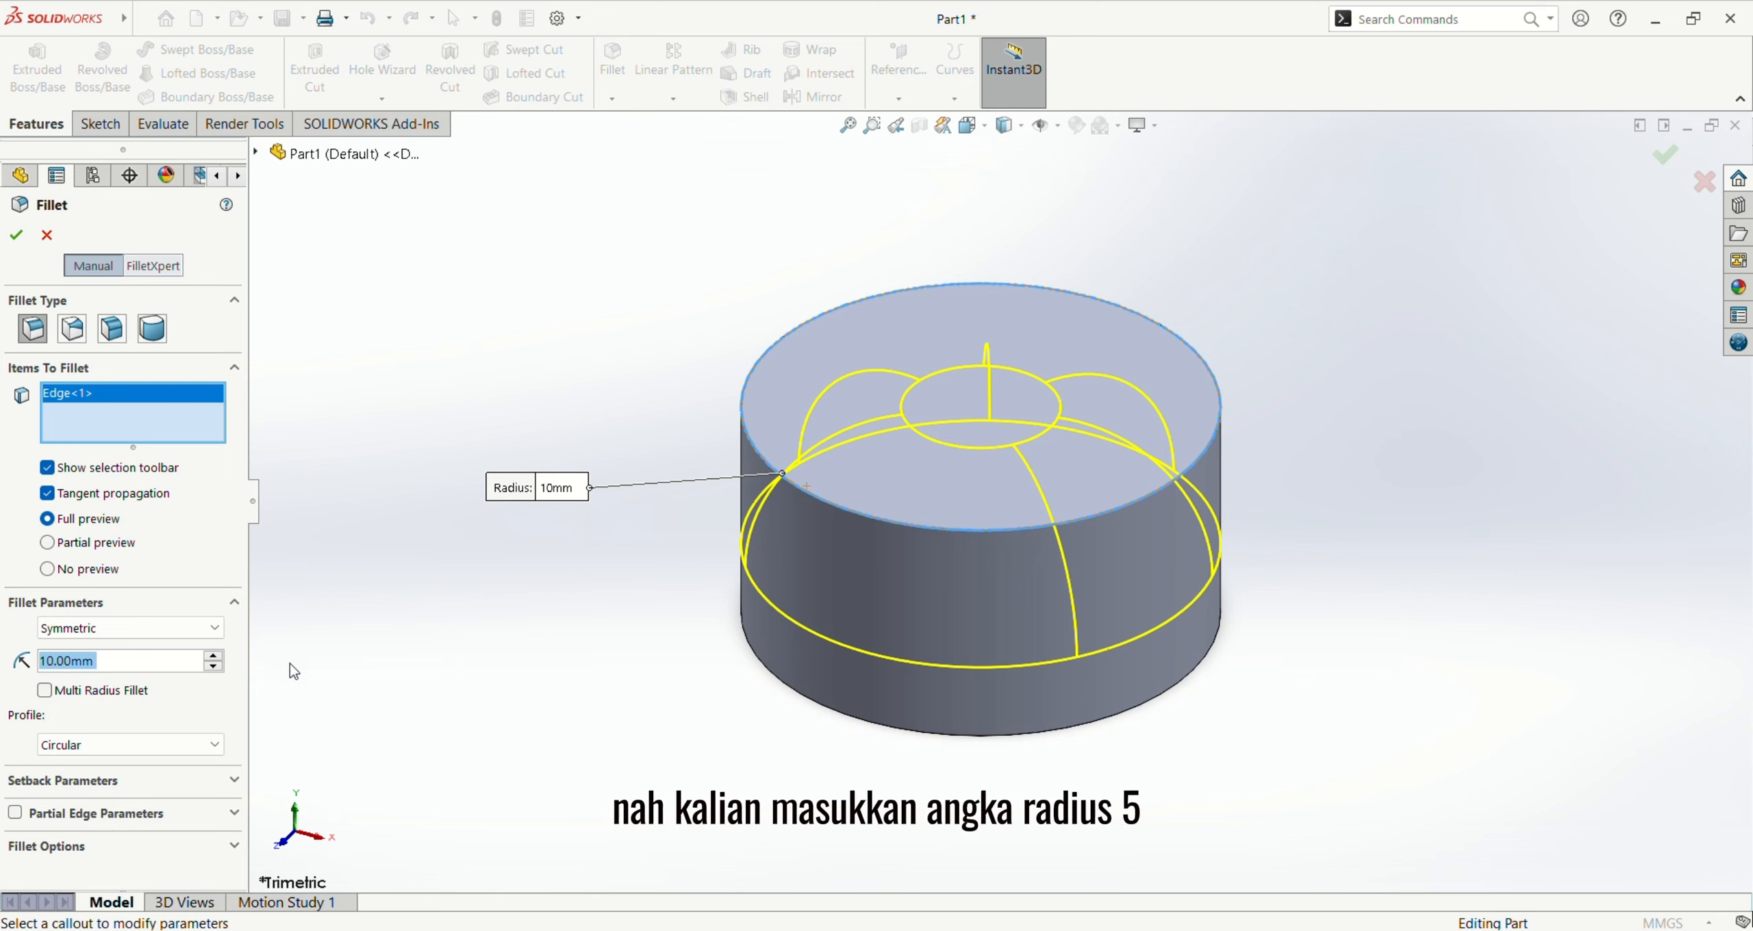
pyautogui.write('5')
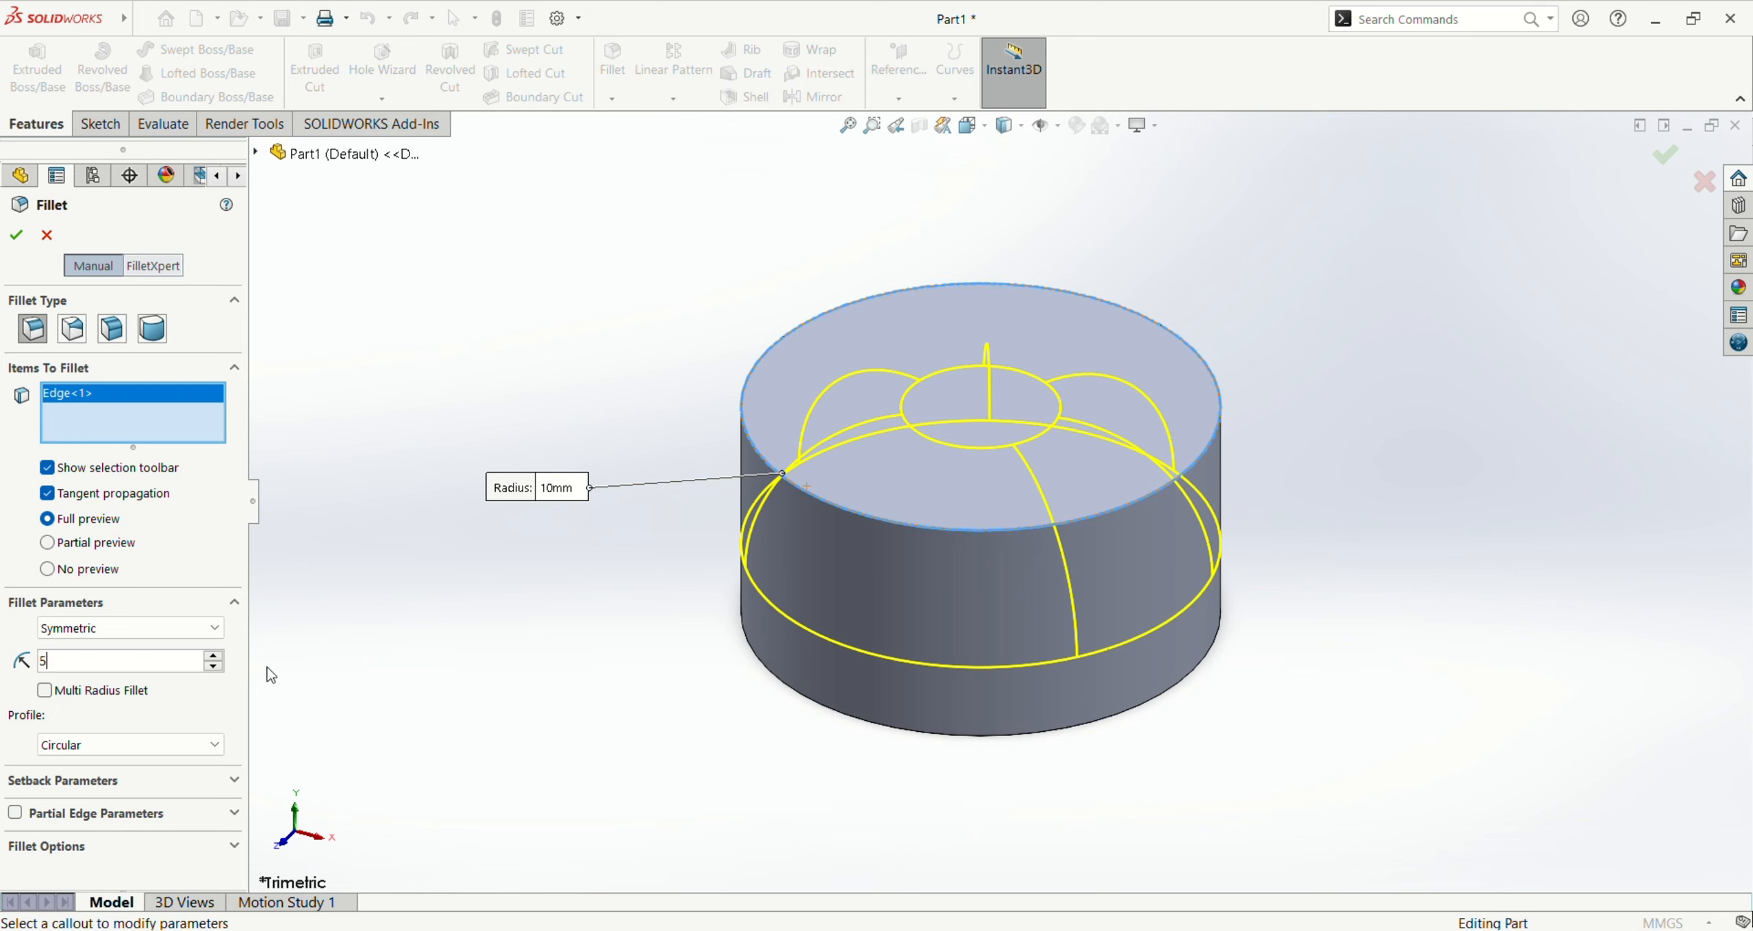
pyautogui.press('Return')
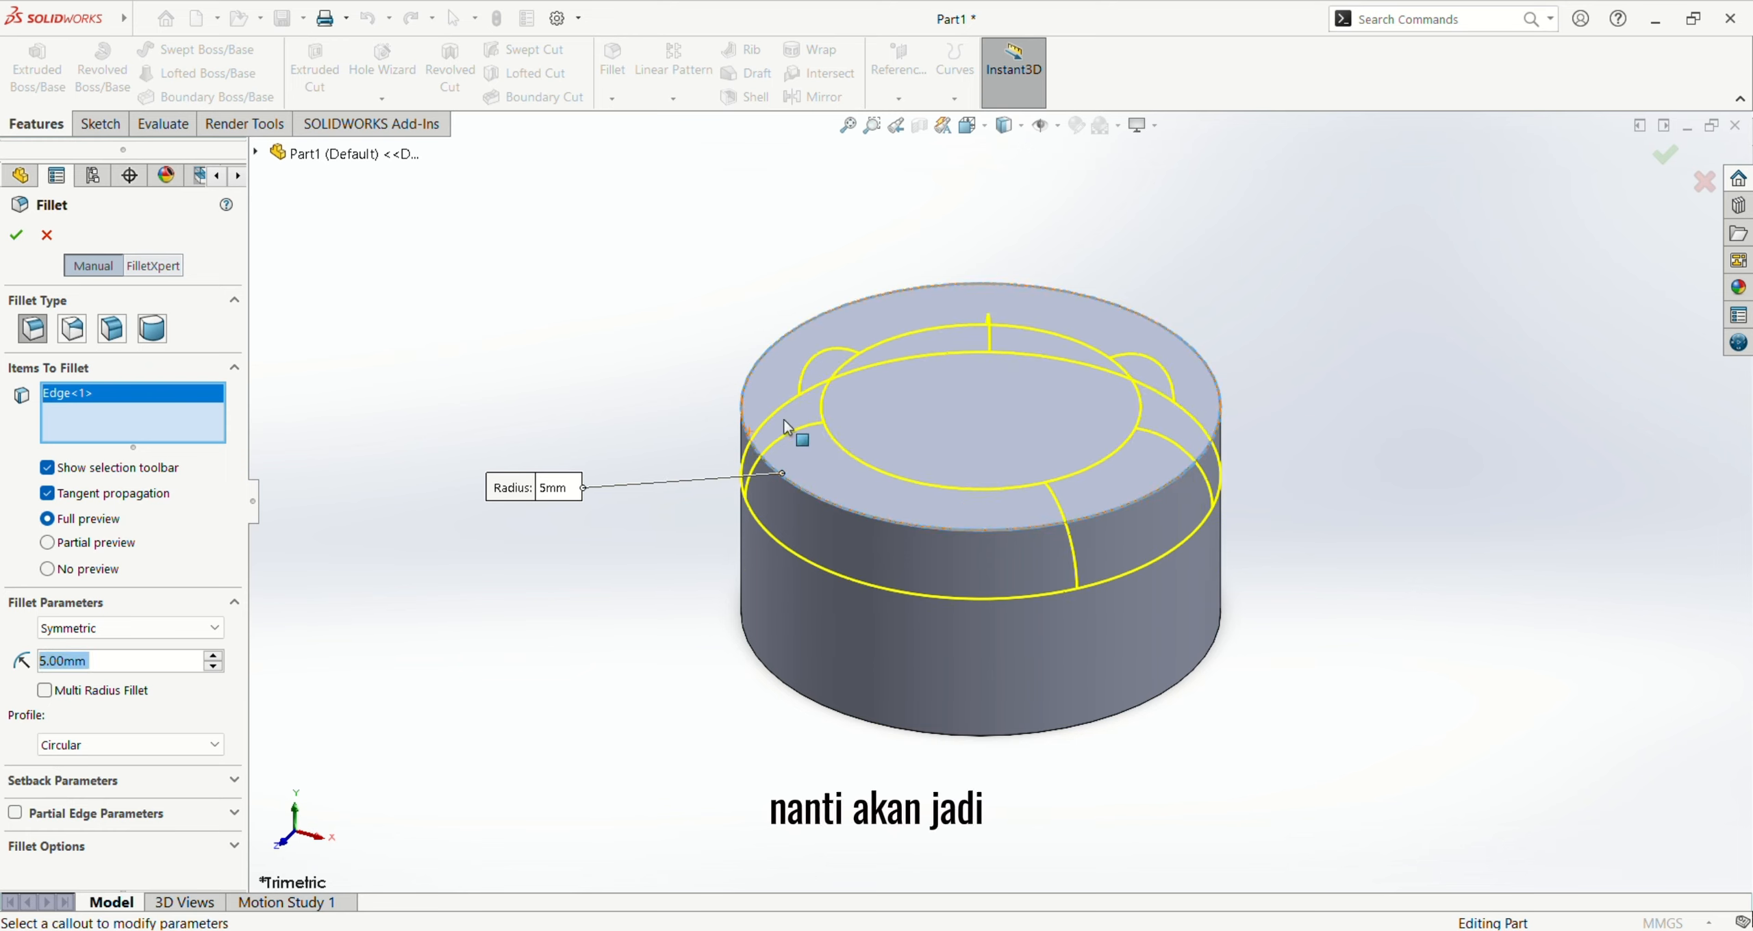
pyautogui.click(17, 235)
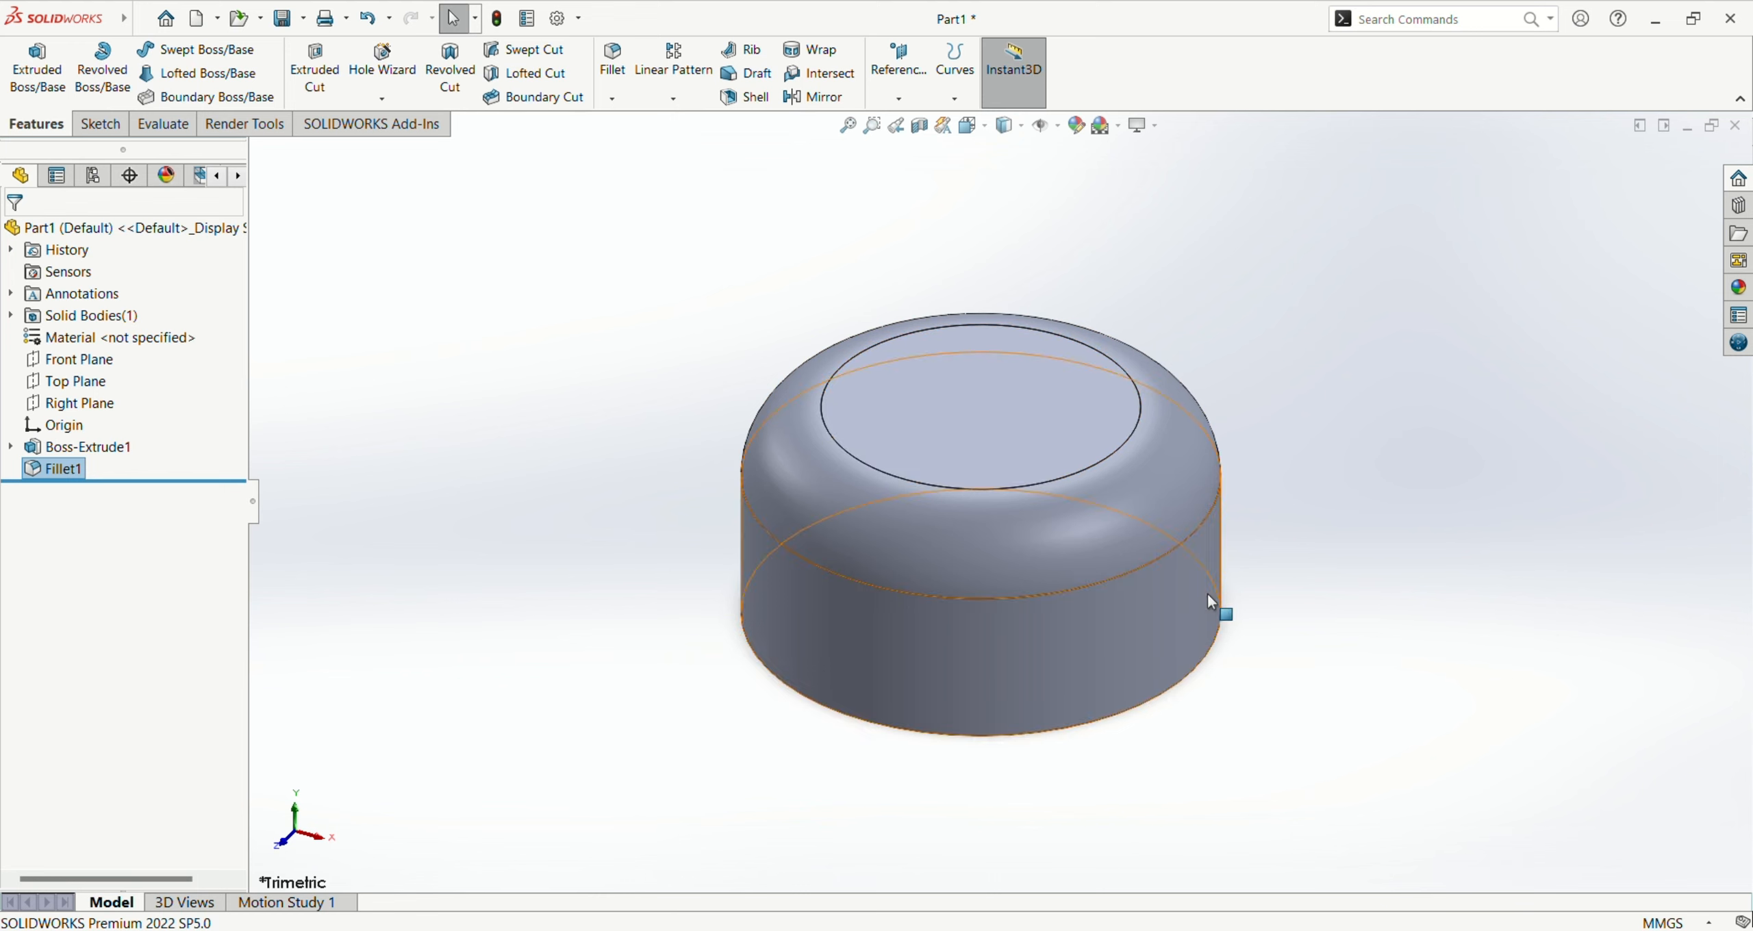
# Step: Examine the filleted cap from above and below, using the Bottom and Front standard views
pyautogui.scroll(2, 1225, 474)
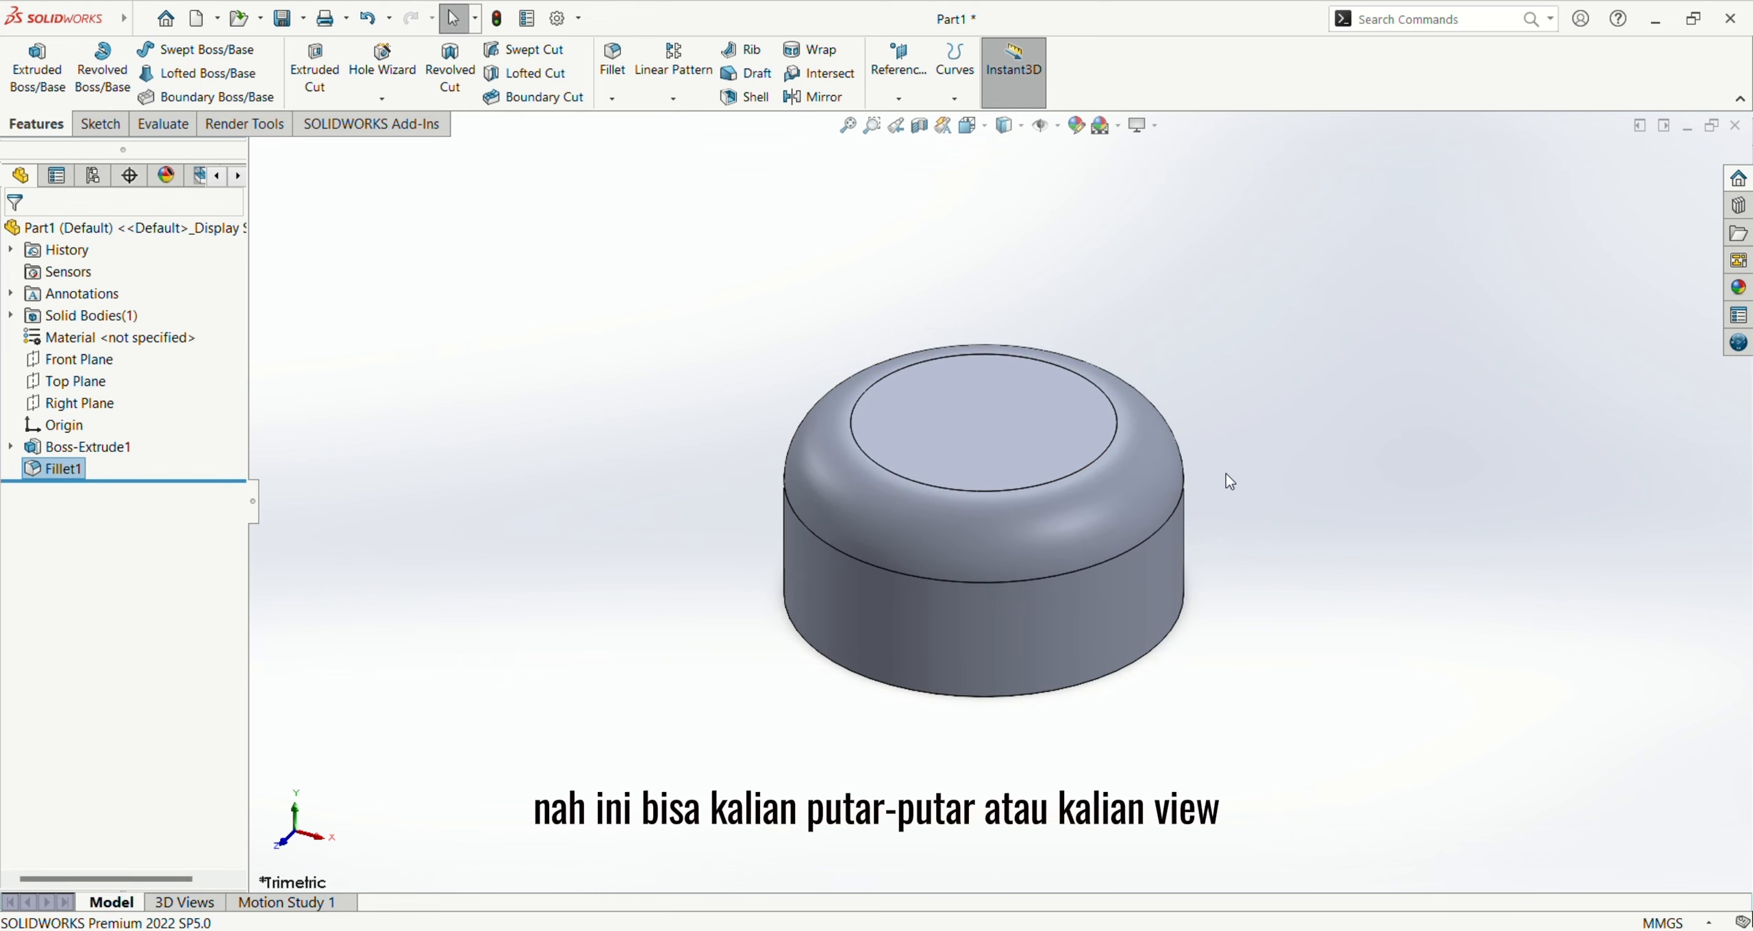
pyautogui.scroll(-2, 1164, 490)
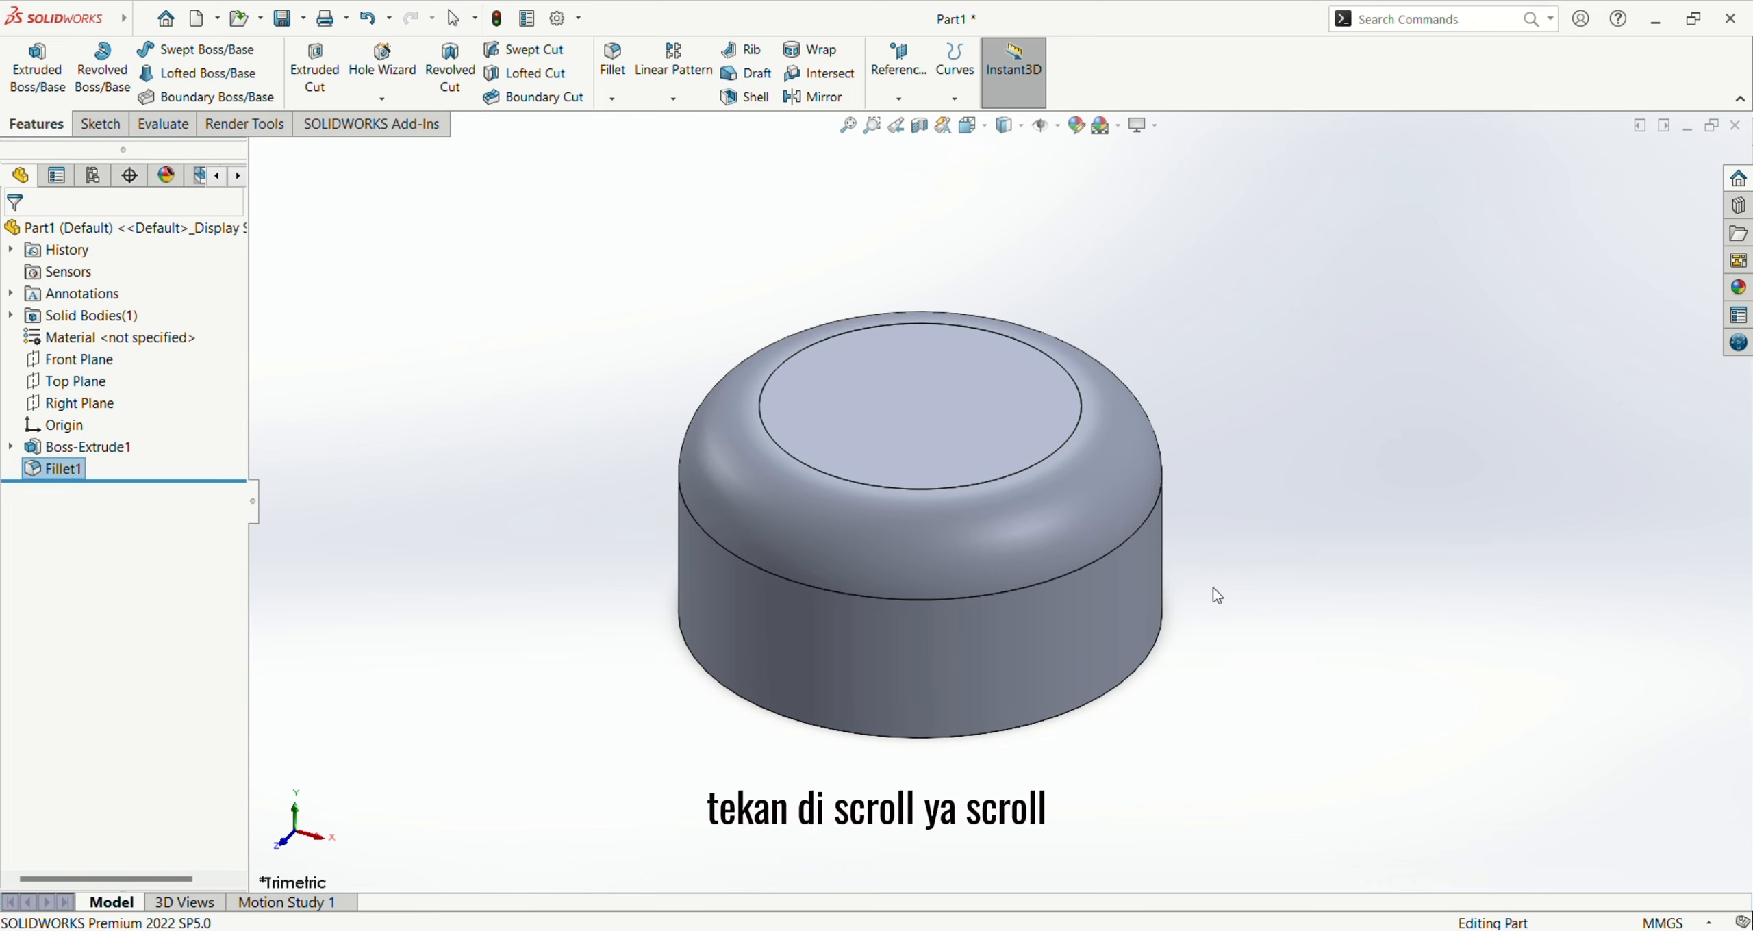
pyautogui.moveTo(1213, 588); pyautogui.dragTo(1215, 524, button='middle')
pyautogui.moveTo(1218, 602); pyautogui.dragTo(1244, 773, button='middle')
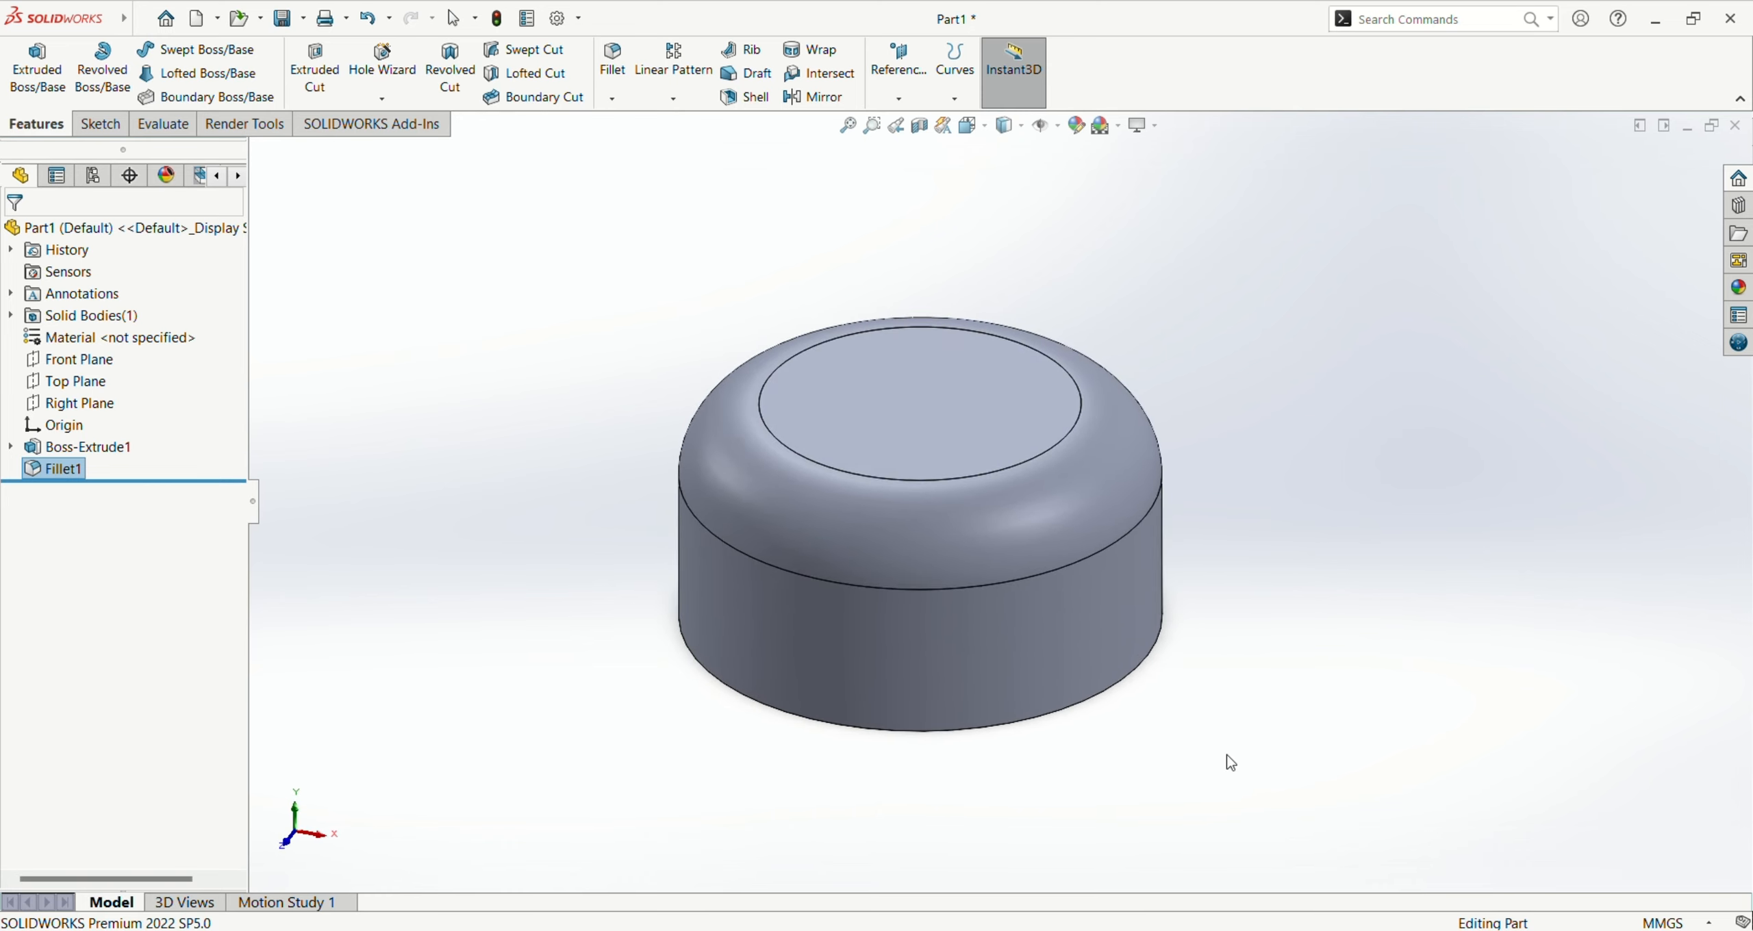
pyautogui.press('Escape')
pyautogui.moveTo(1066, 581); pyautogui.dragTo(1047, 528, button='middle')
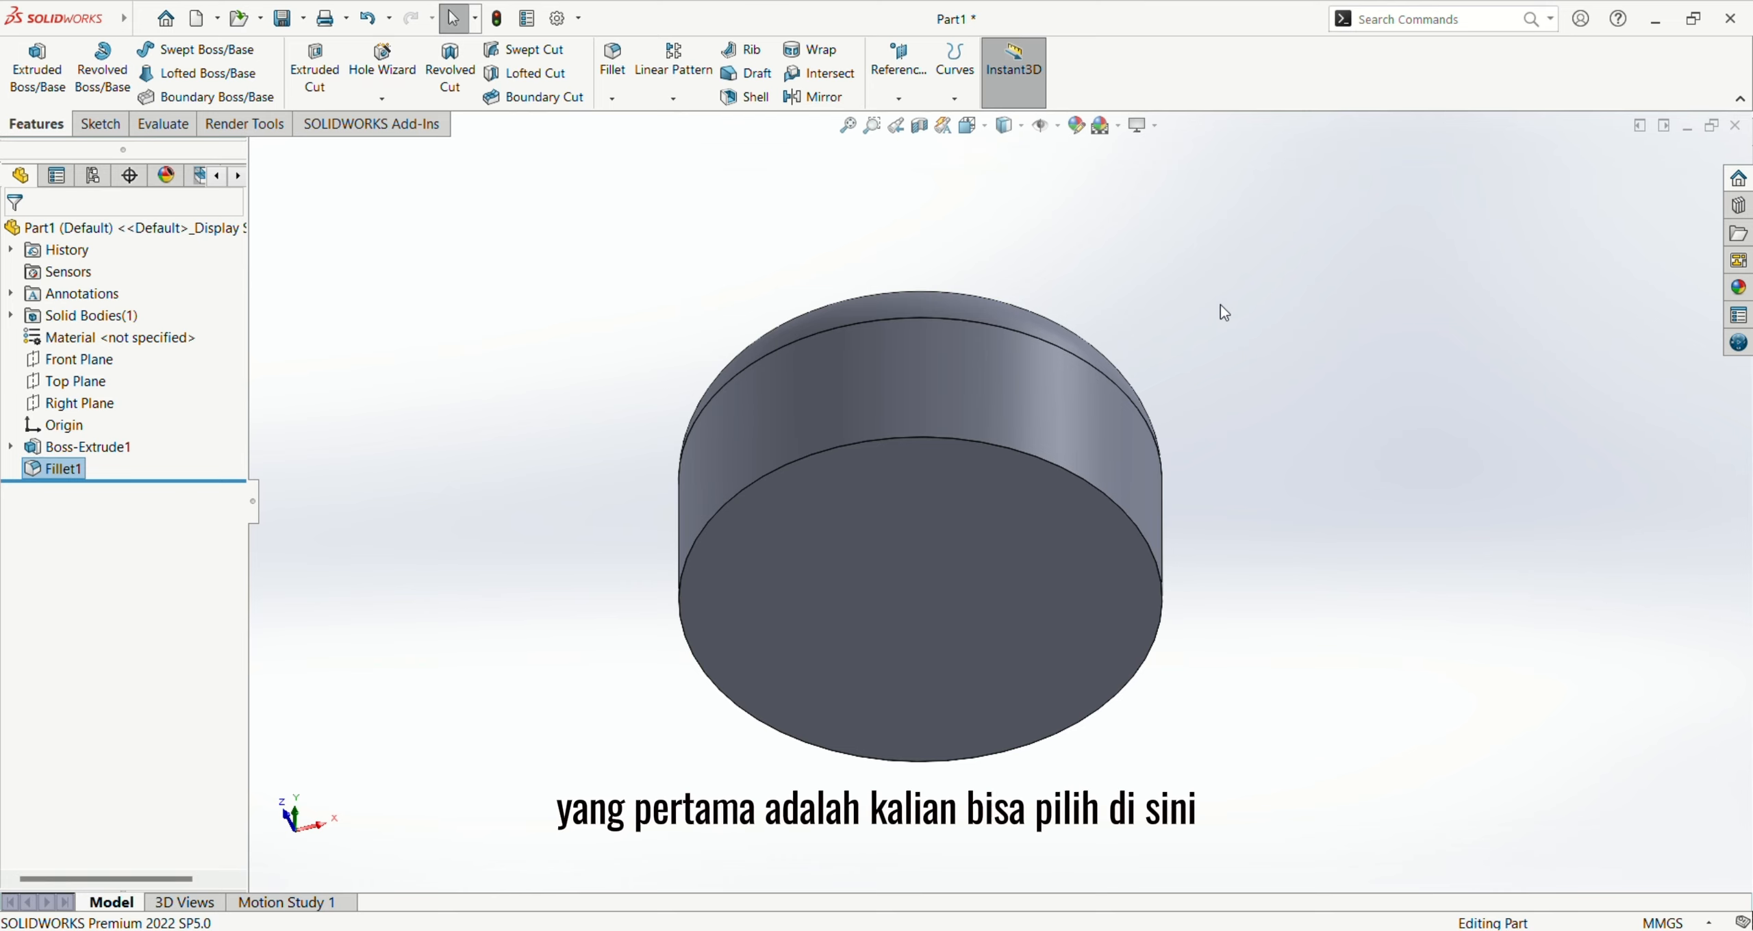
pyautogui.click(977, 128)
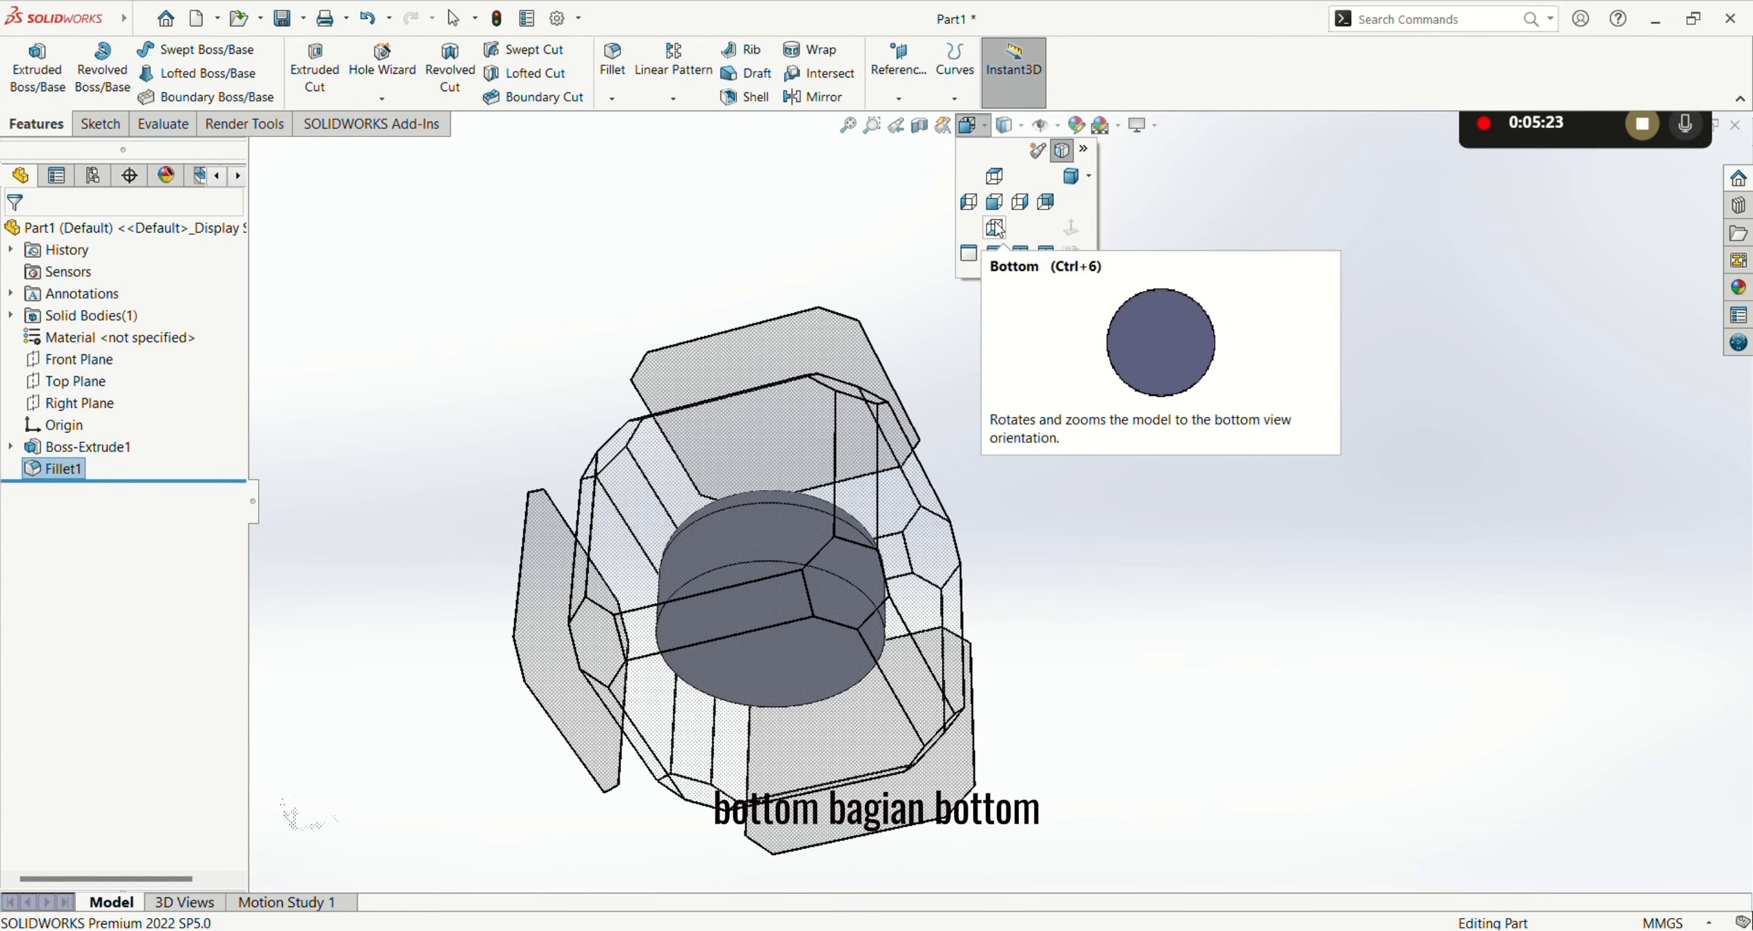
pyautogui.click(994, 226)
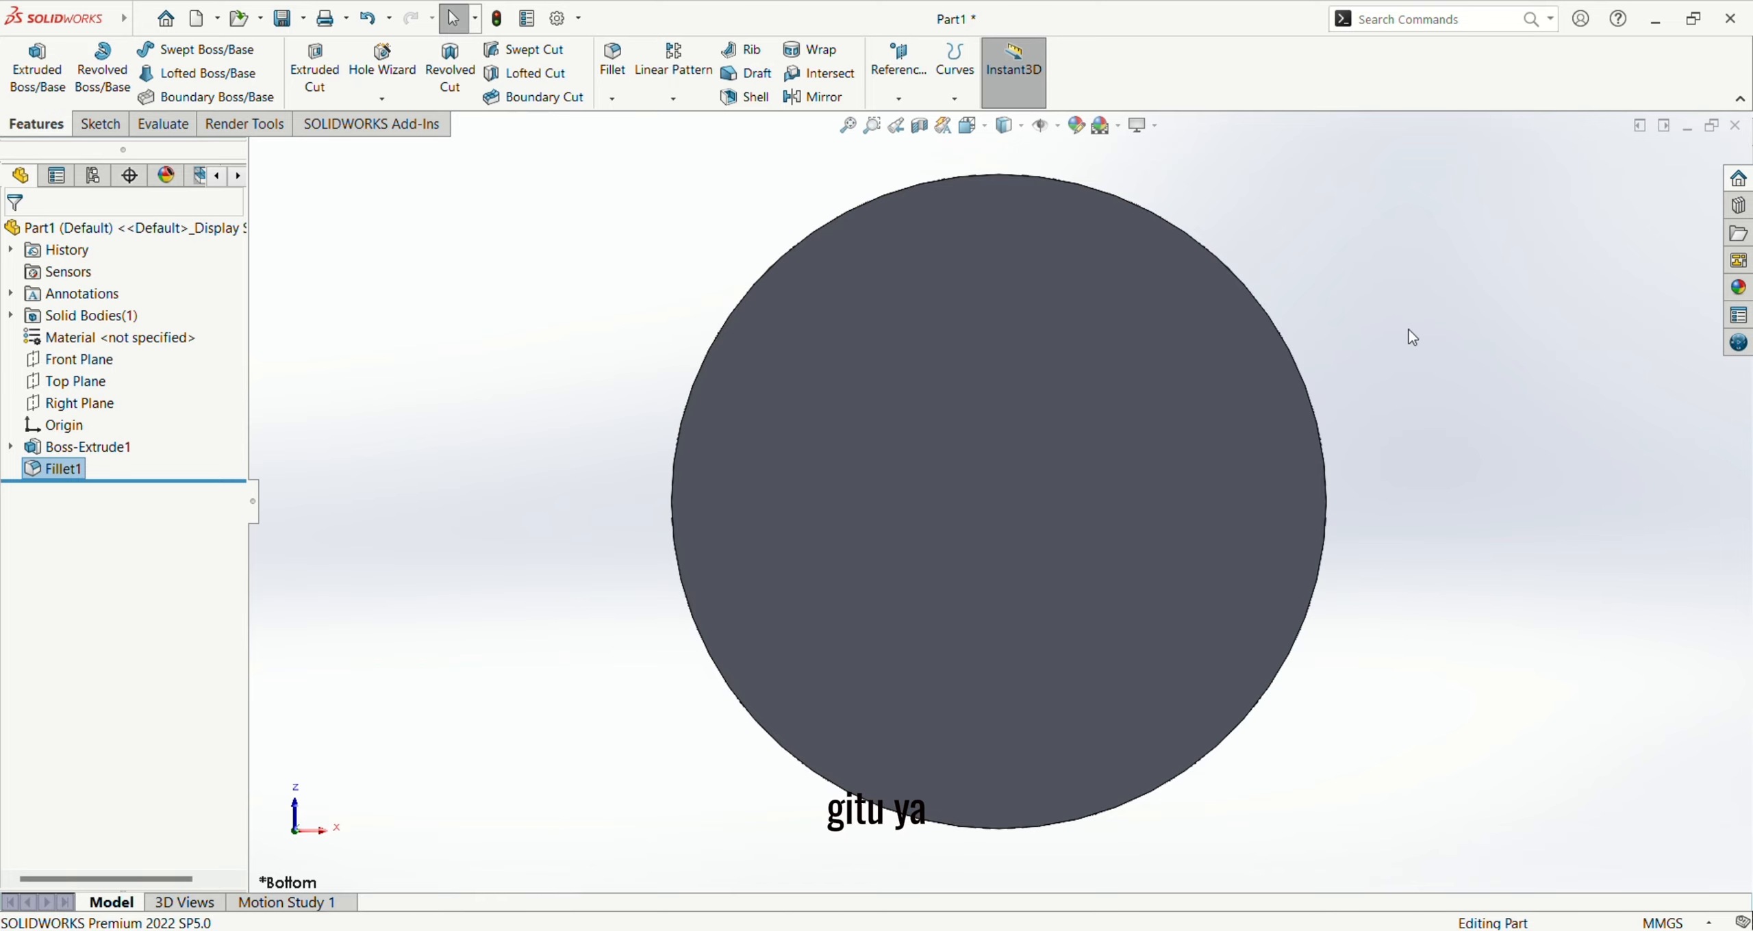
pyautogui.click(969, 129)
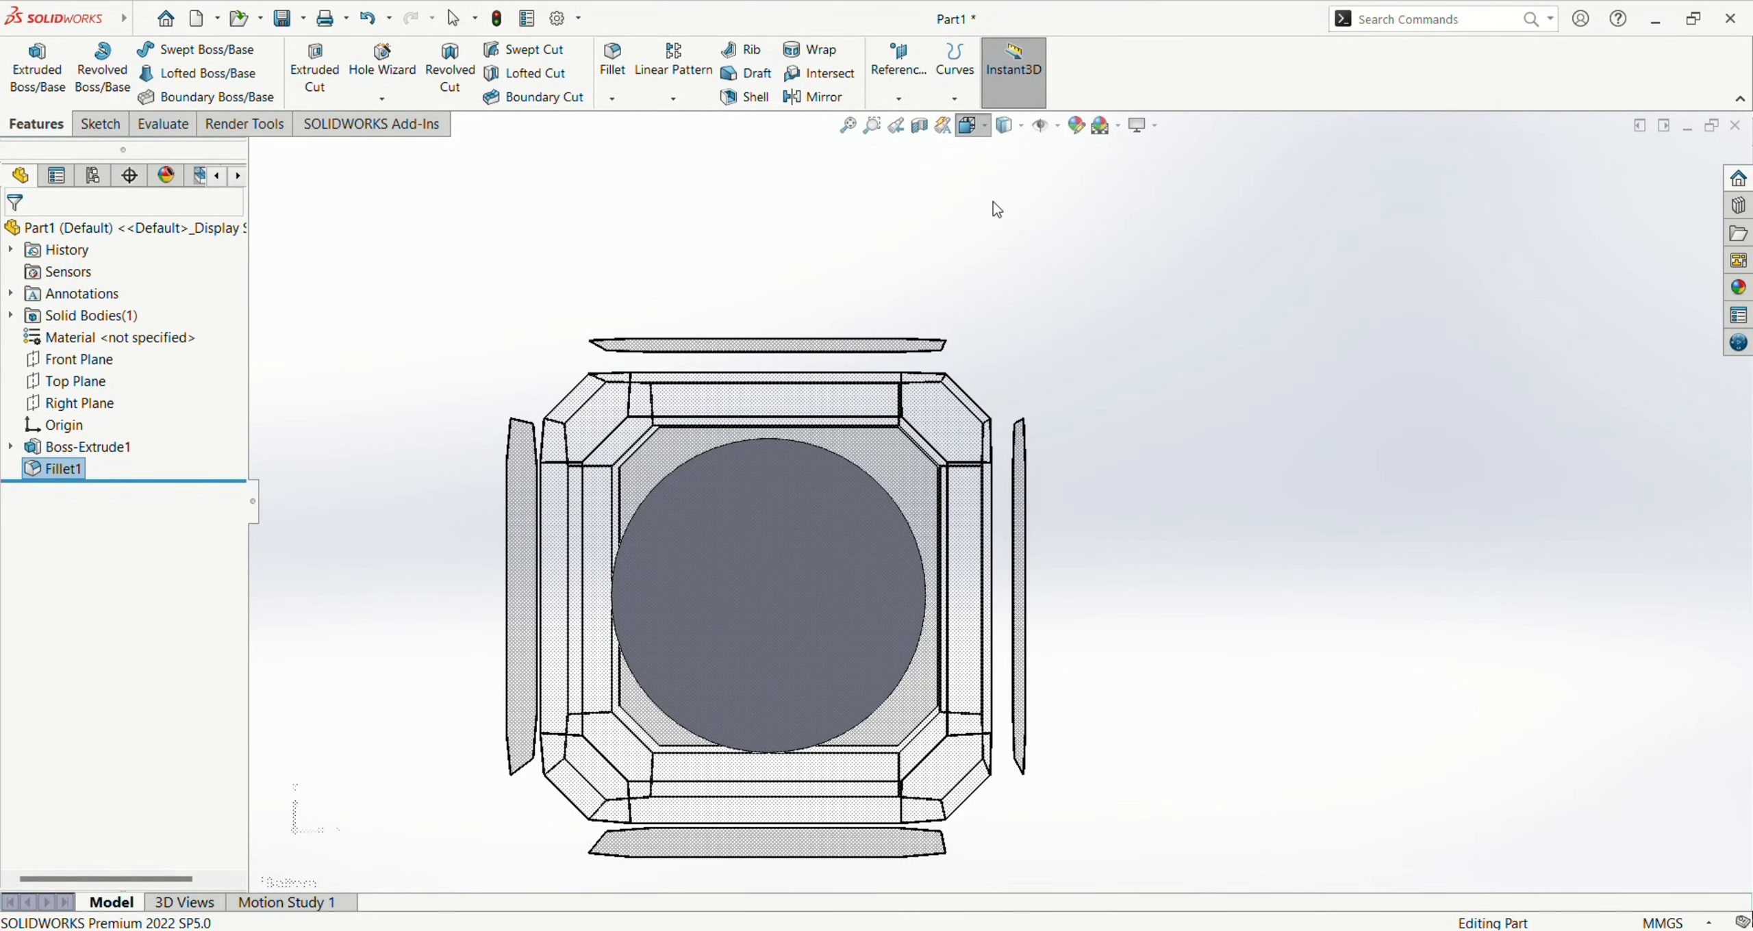
pyautogui.click(993, 202)
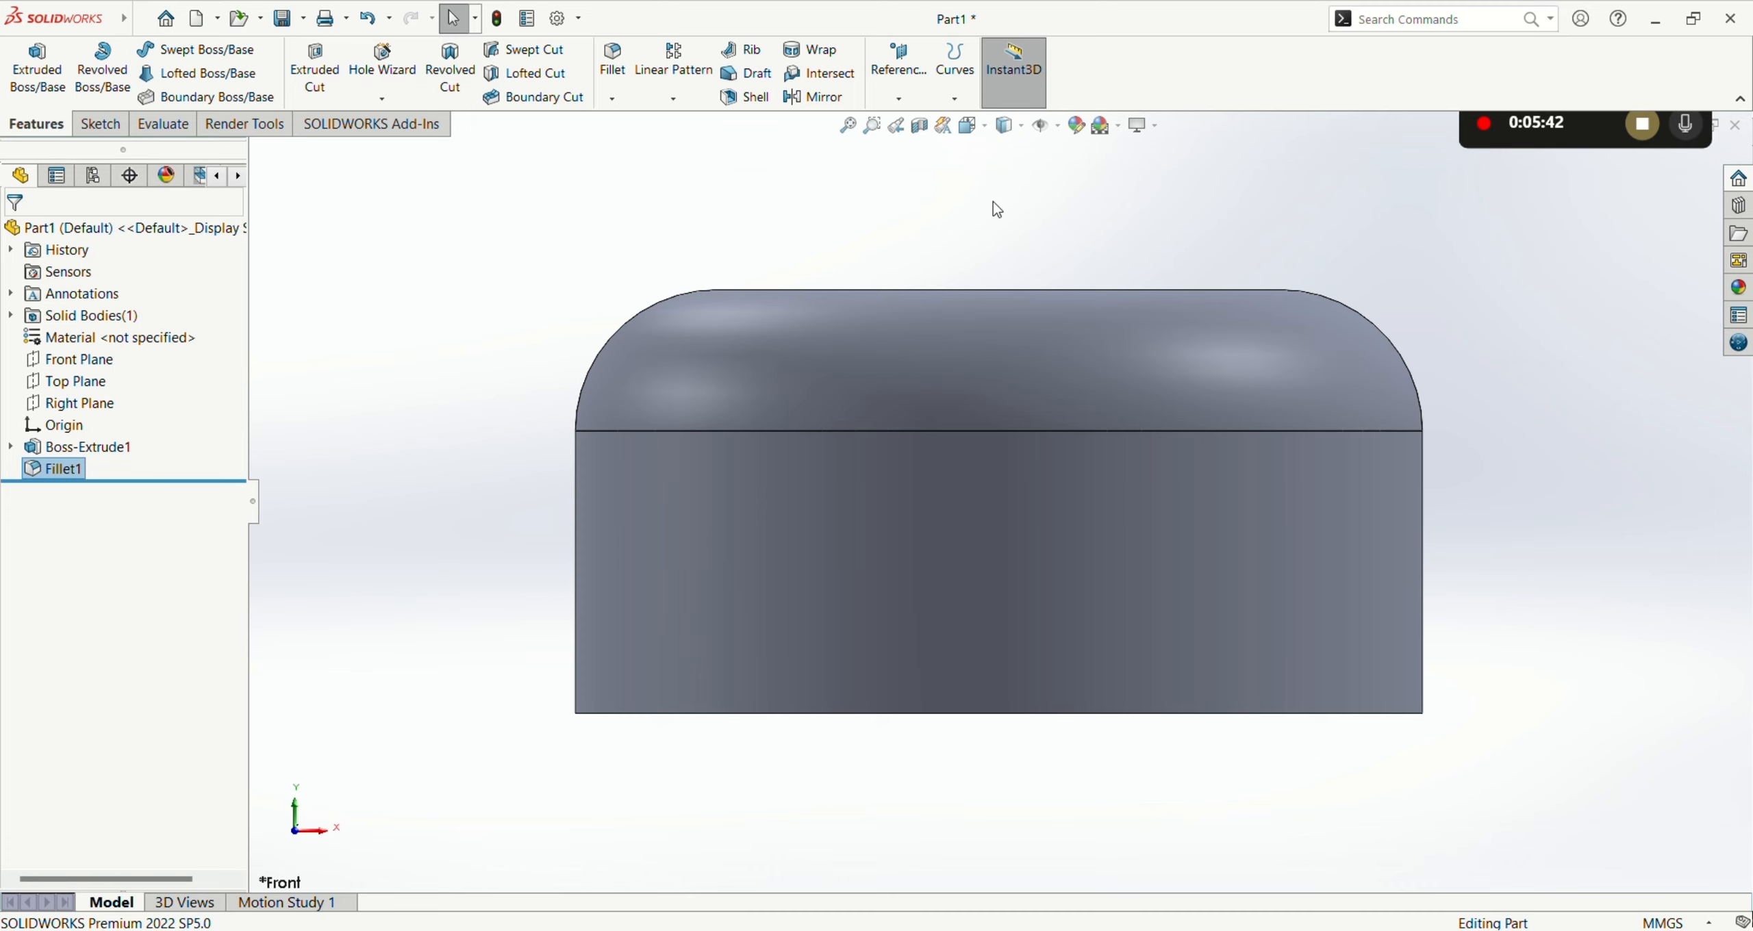
pyautogui.scroll(5, 1095, 398)
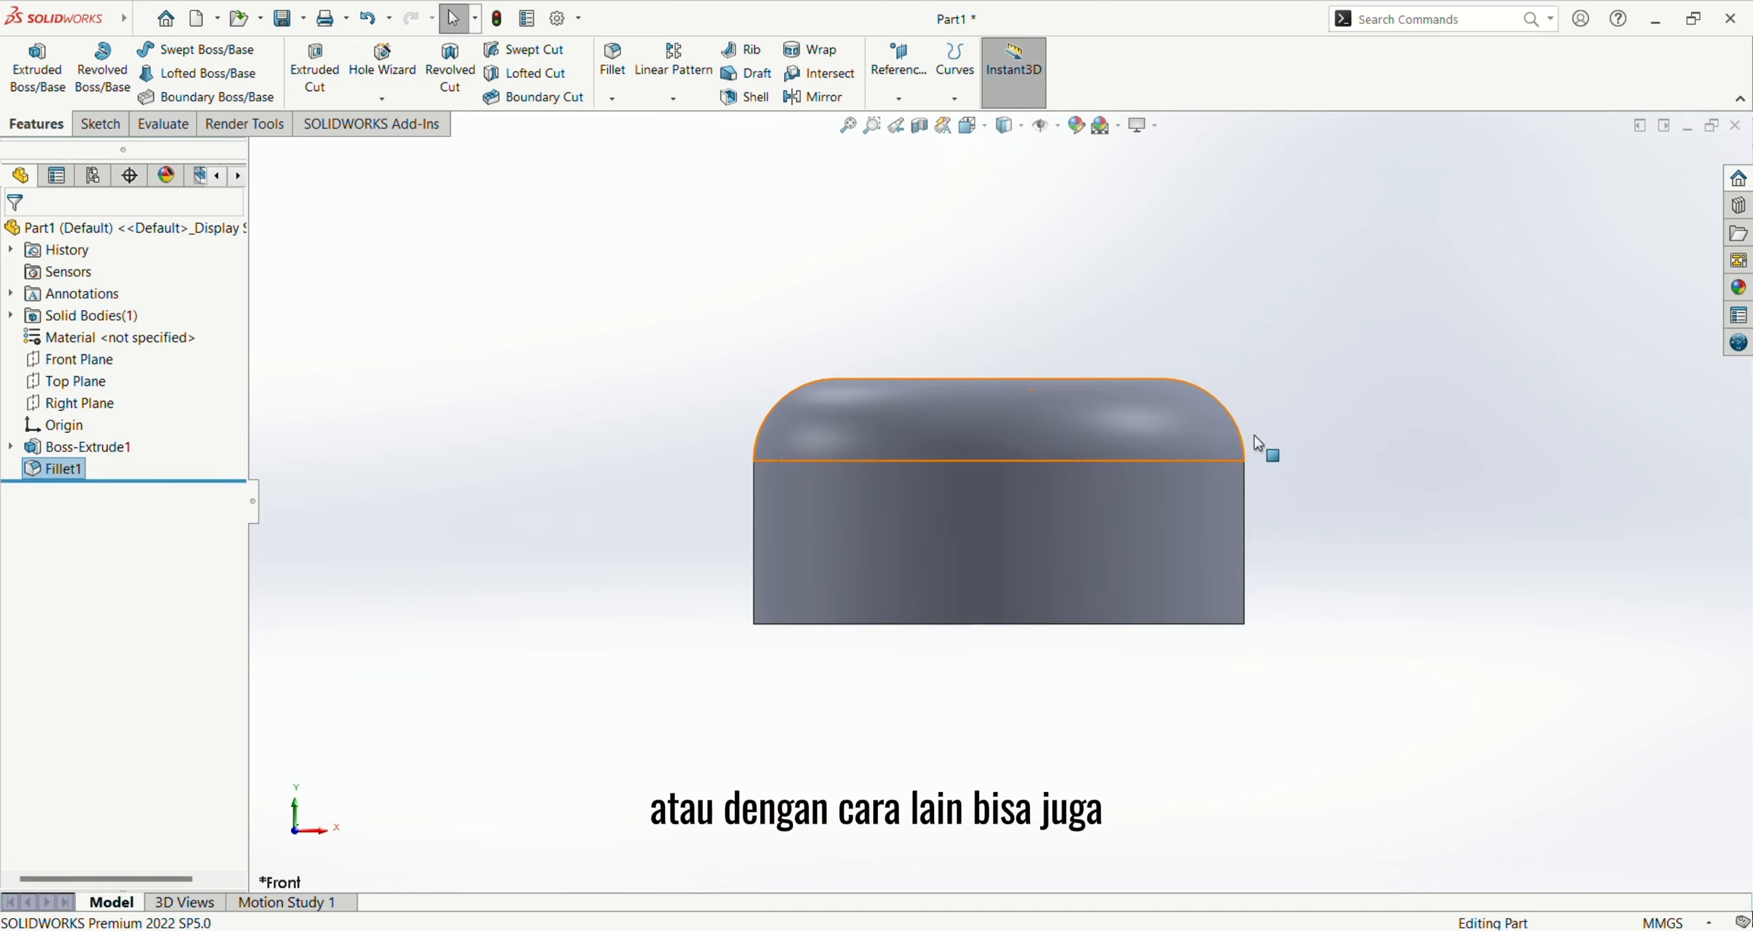
pyautogui.moveTo(1274, 448); pyautogui.dragTo(1275, 399, button='middle')
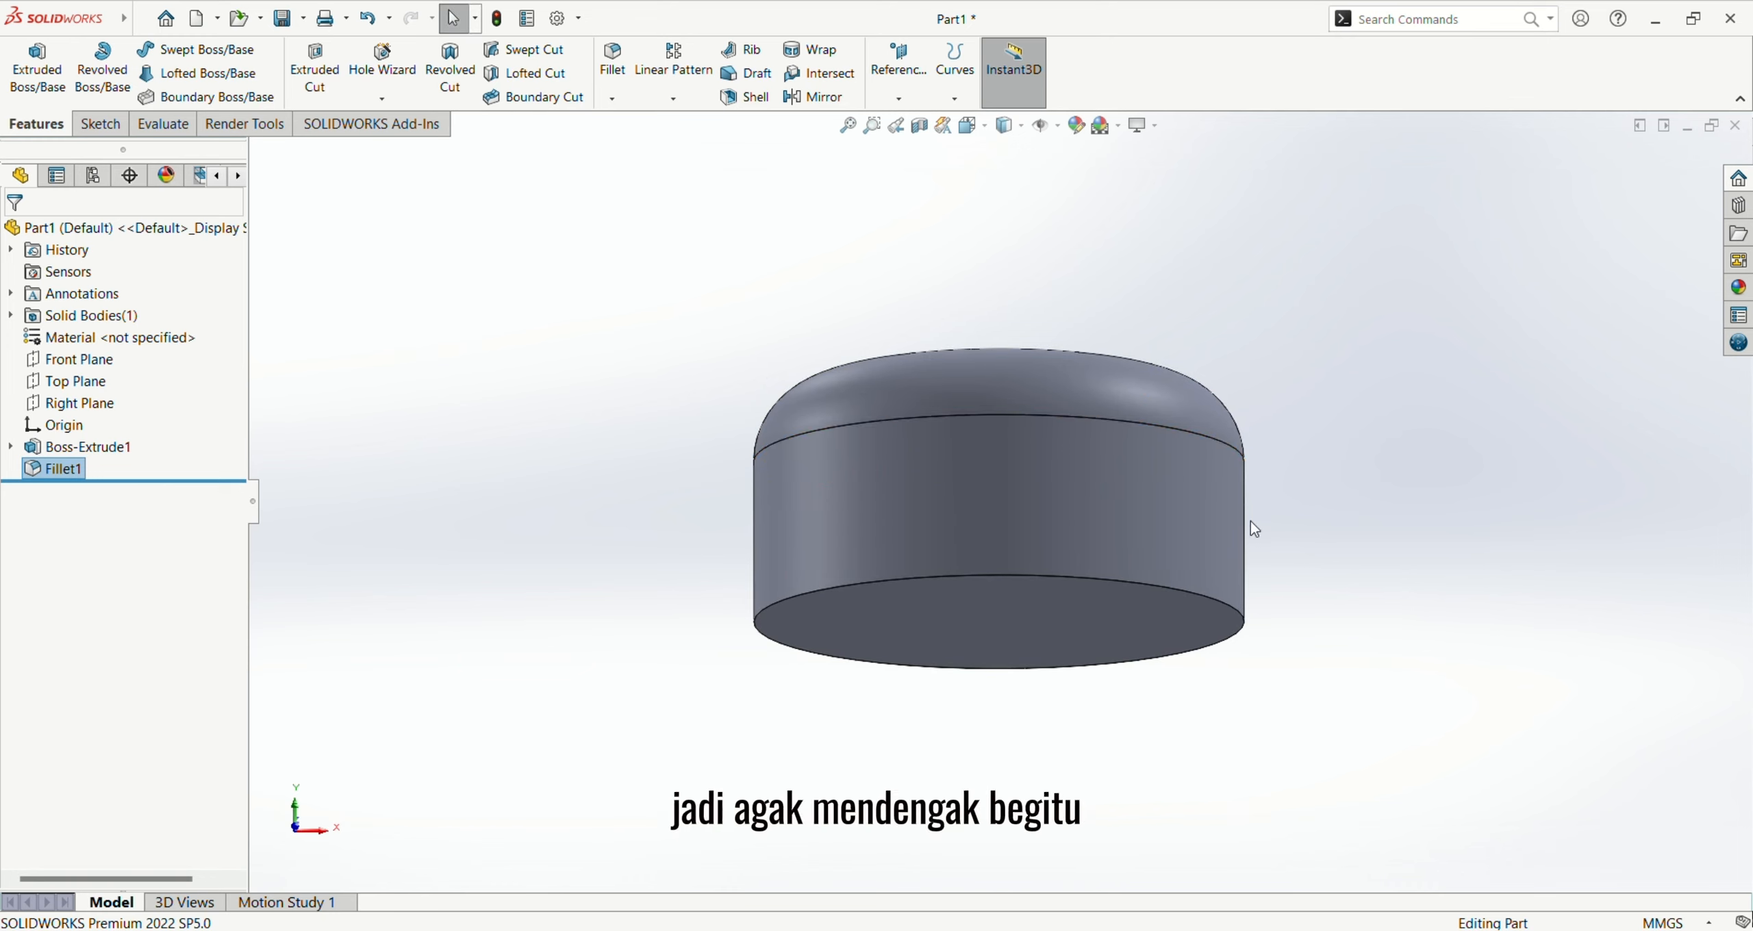
# Step: Orient the view normal to the cap's flat bottom face and start a new sketch on that face
pyautogui.click(1103, 633)
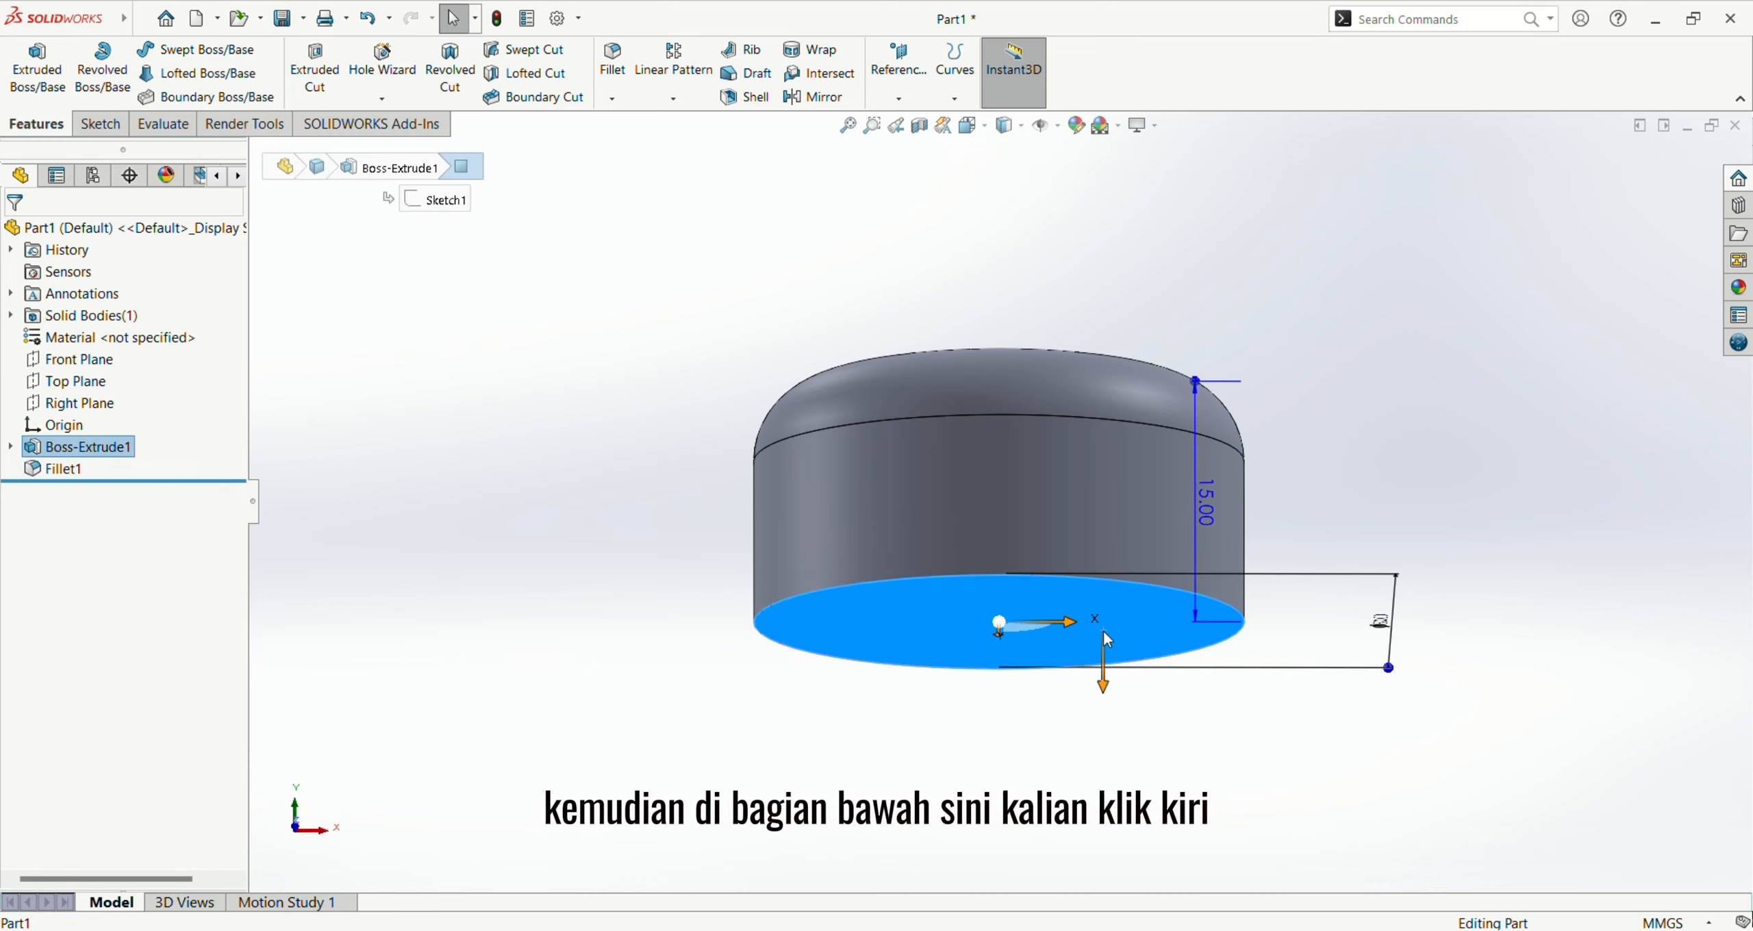
pyautogui.click(1268, 577)
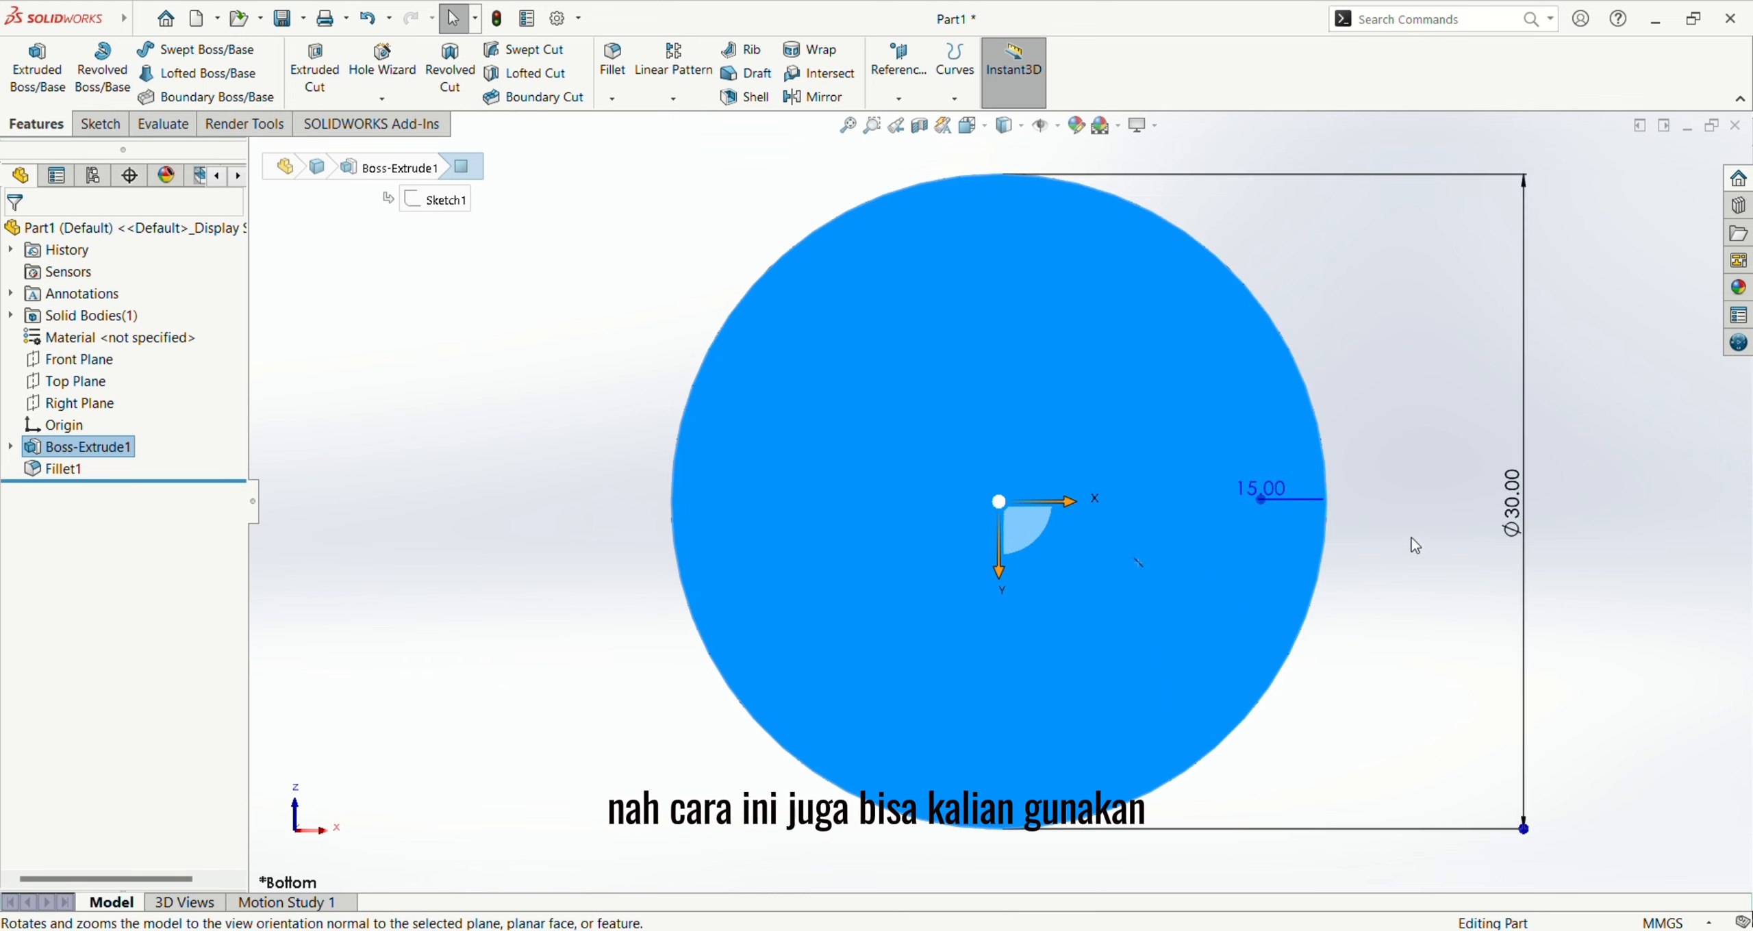
pyautogui.click(1554, 438)
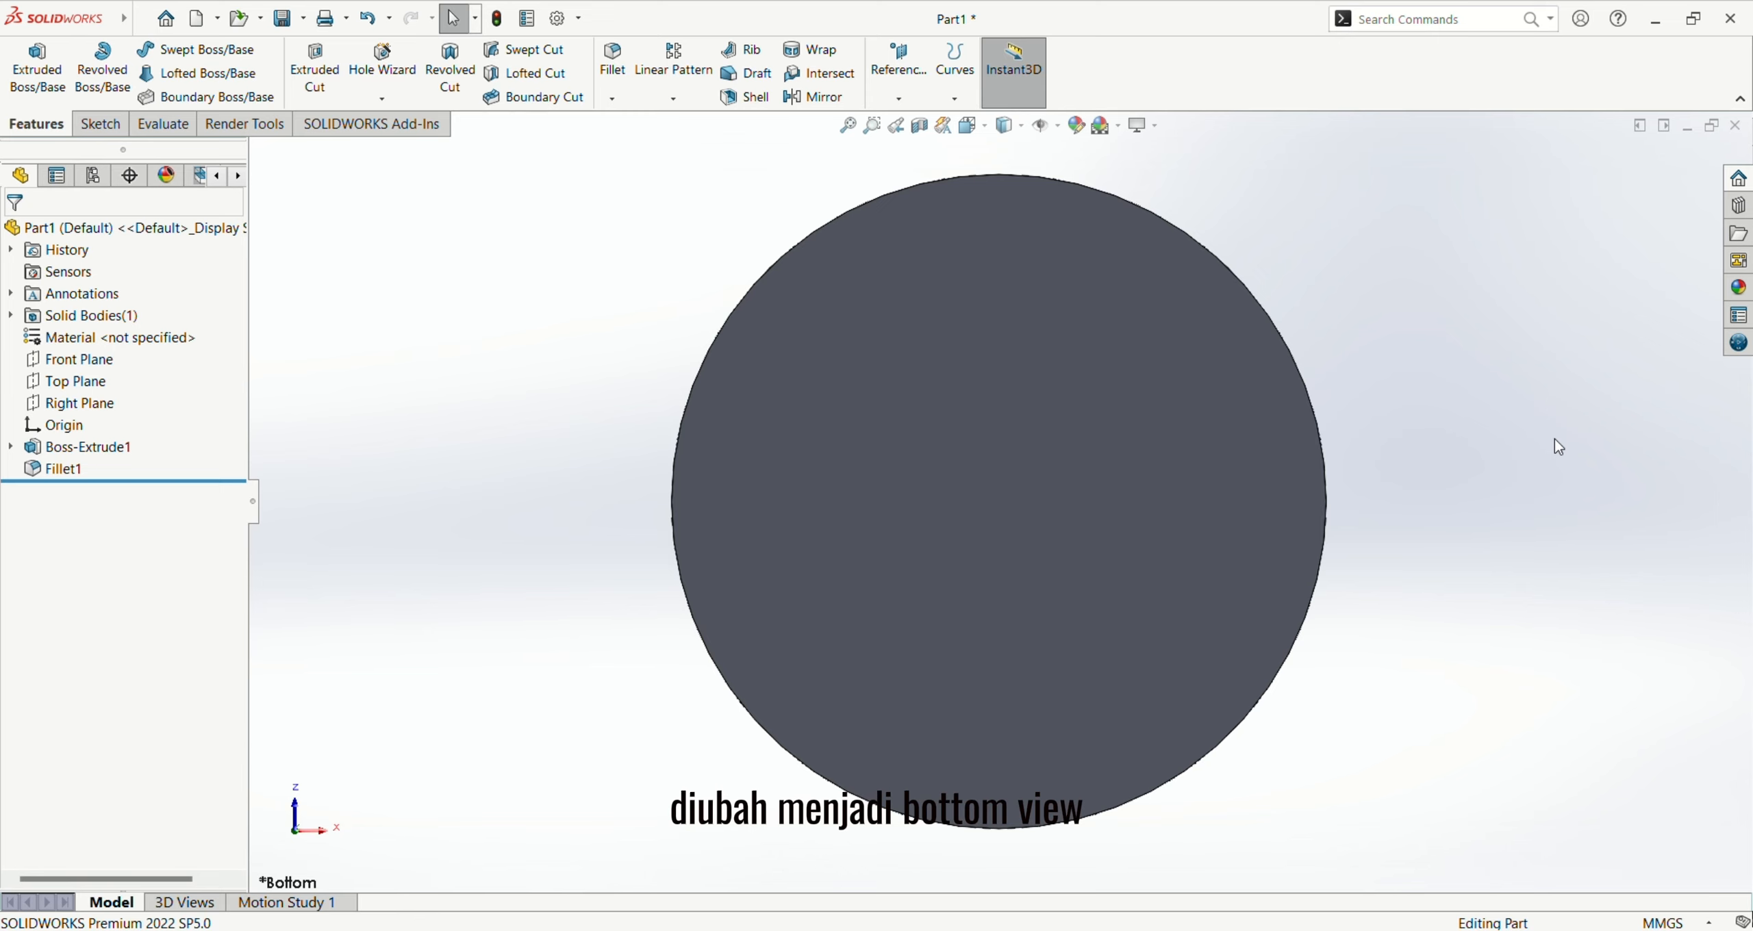
pyautogui.click(1167, 457)
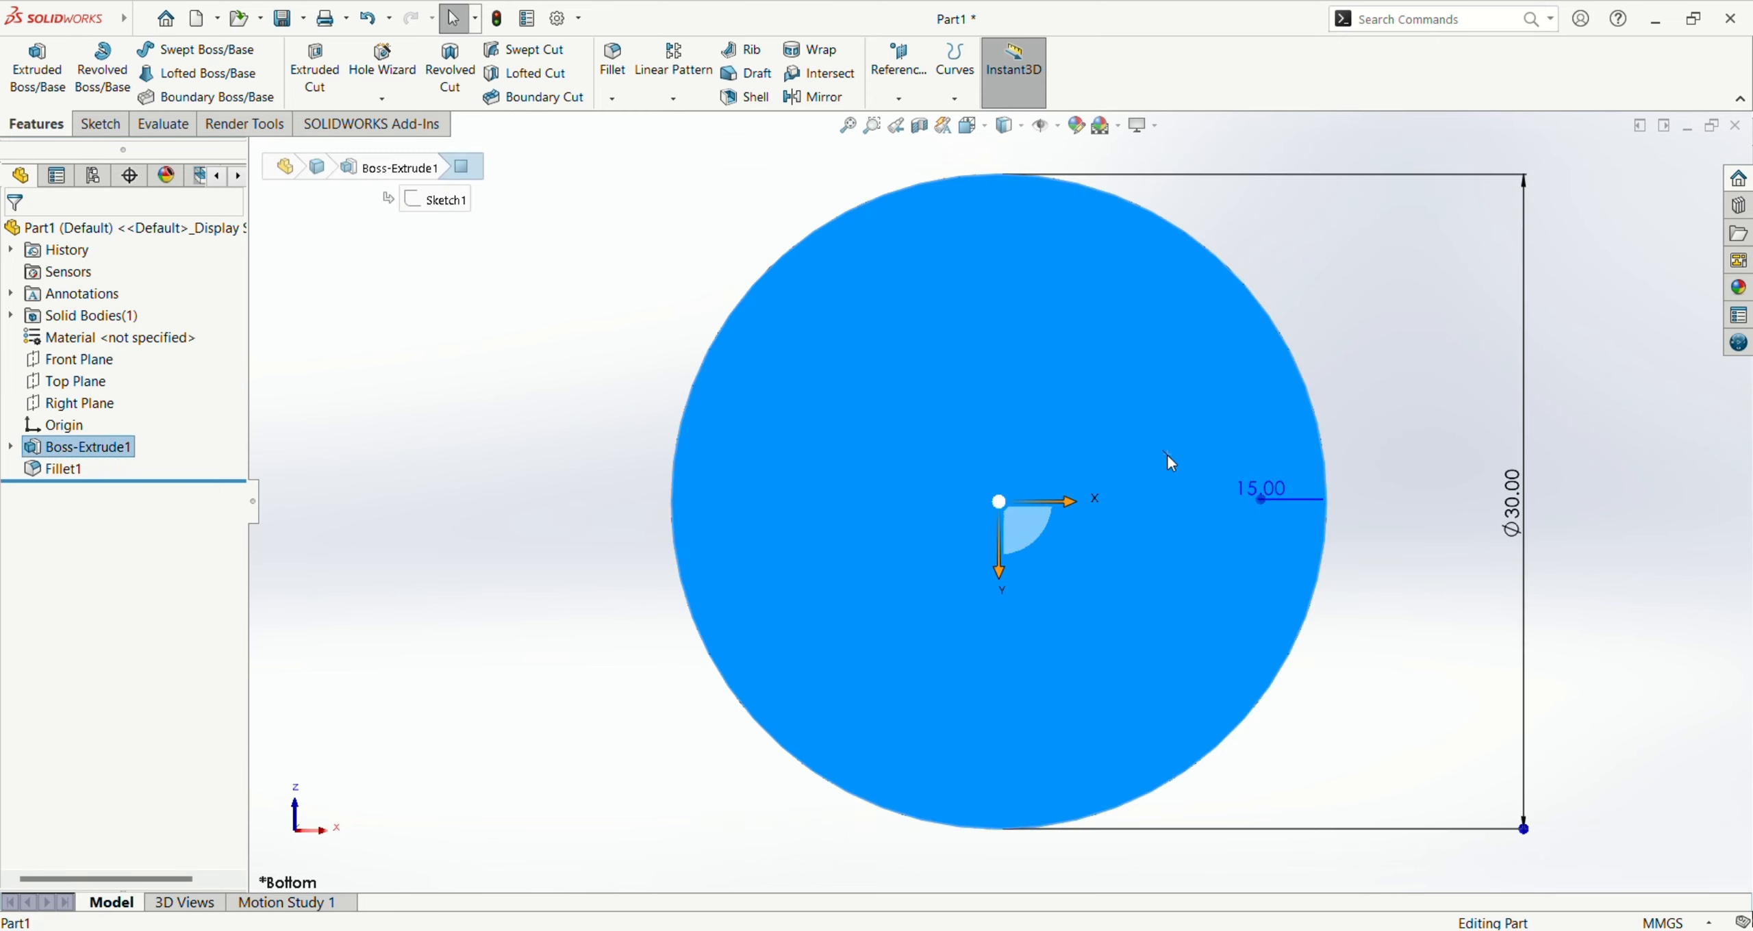
pyautogui.click(1250, 402)
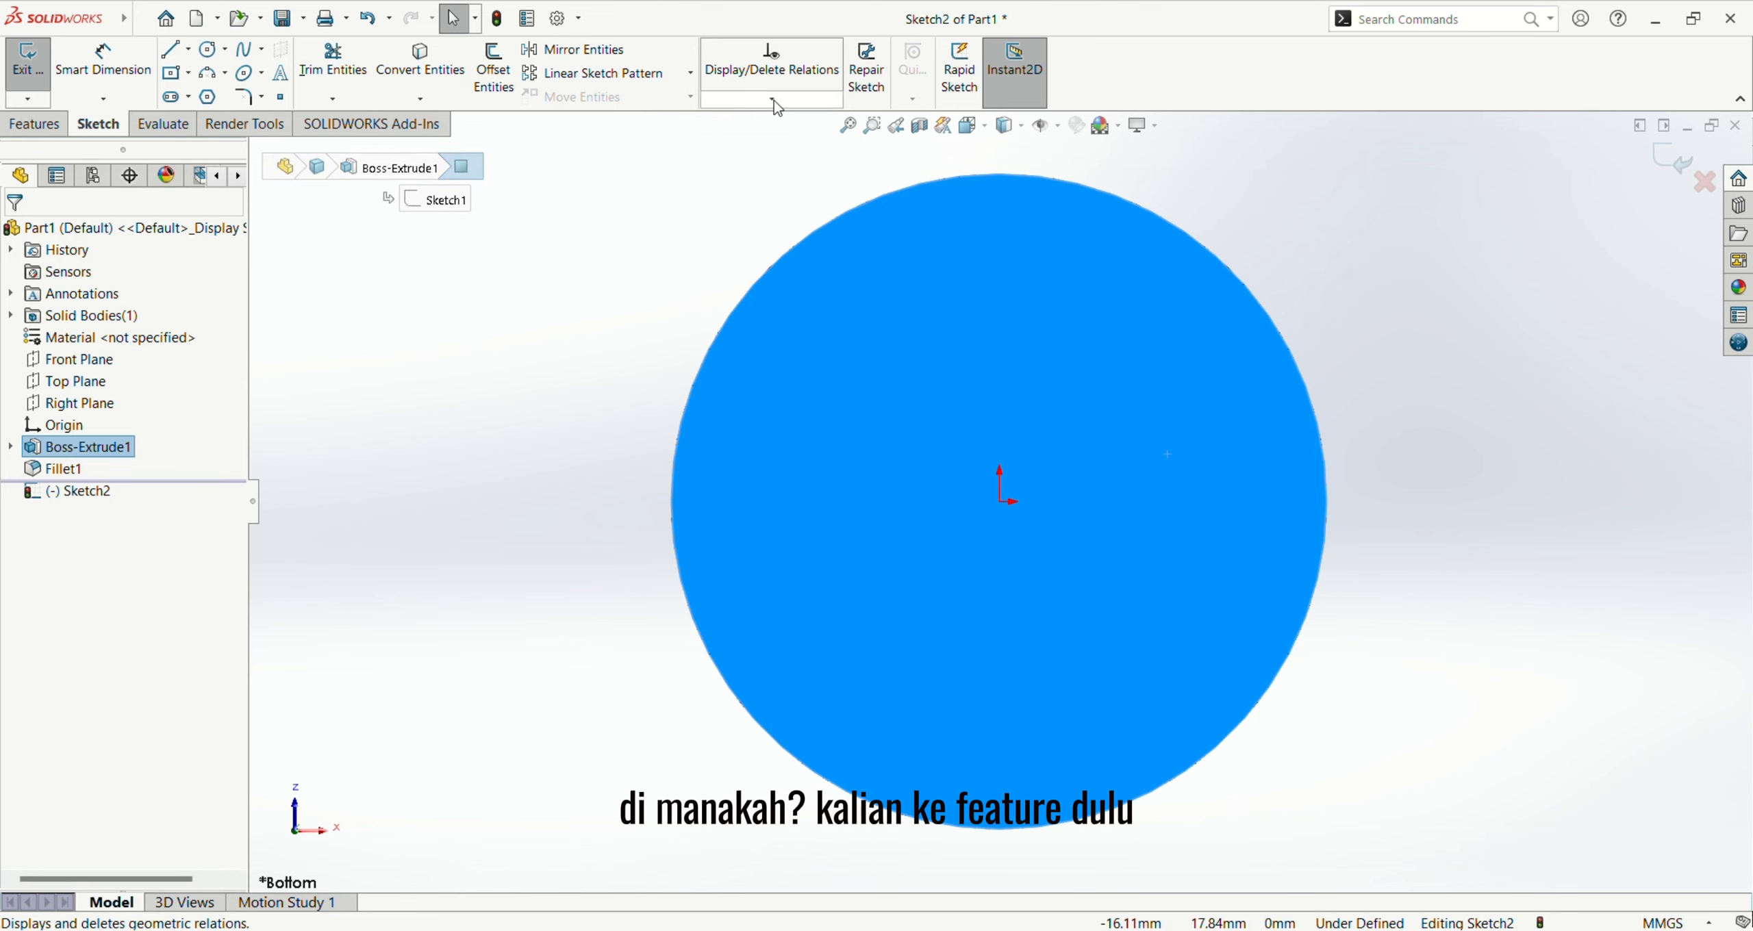
pyautogui.click(34, 124)
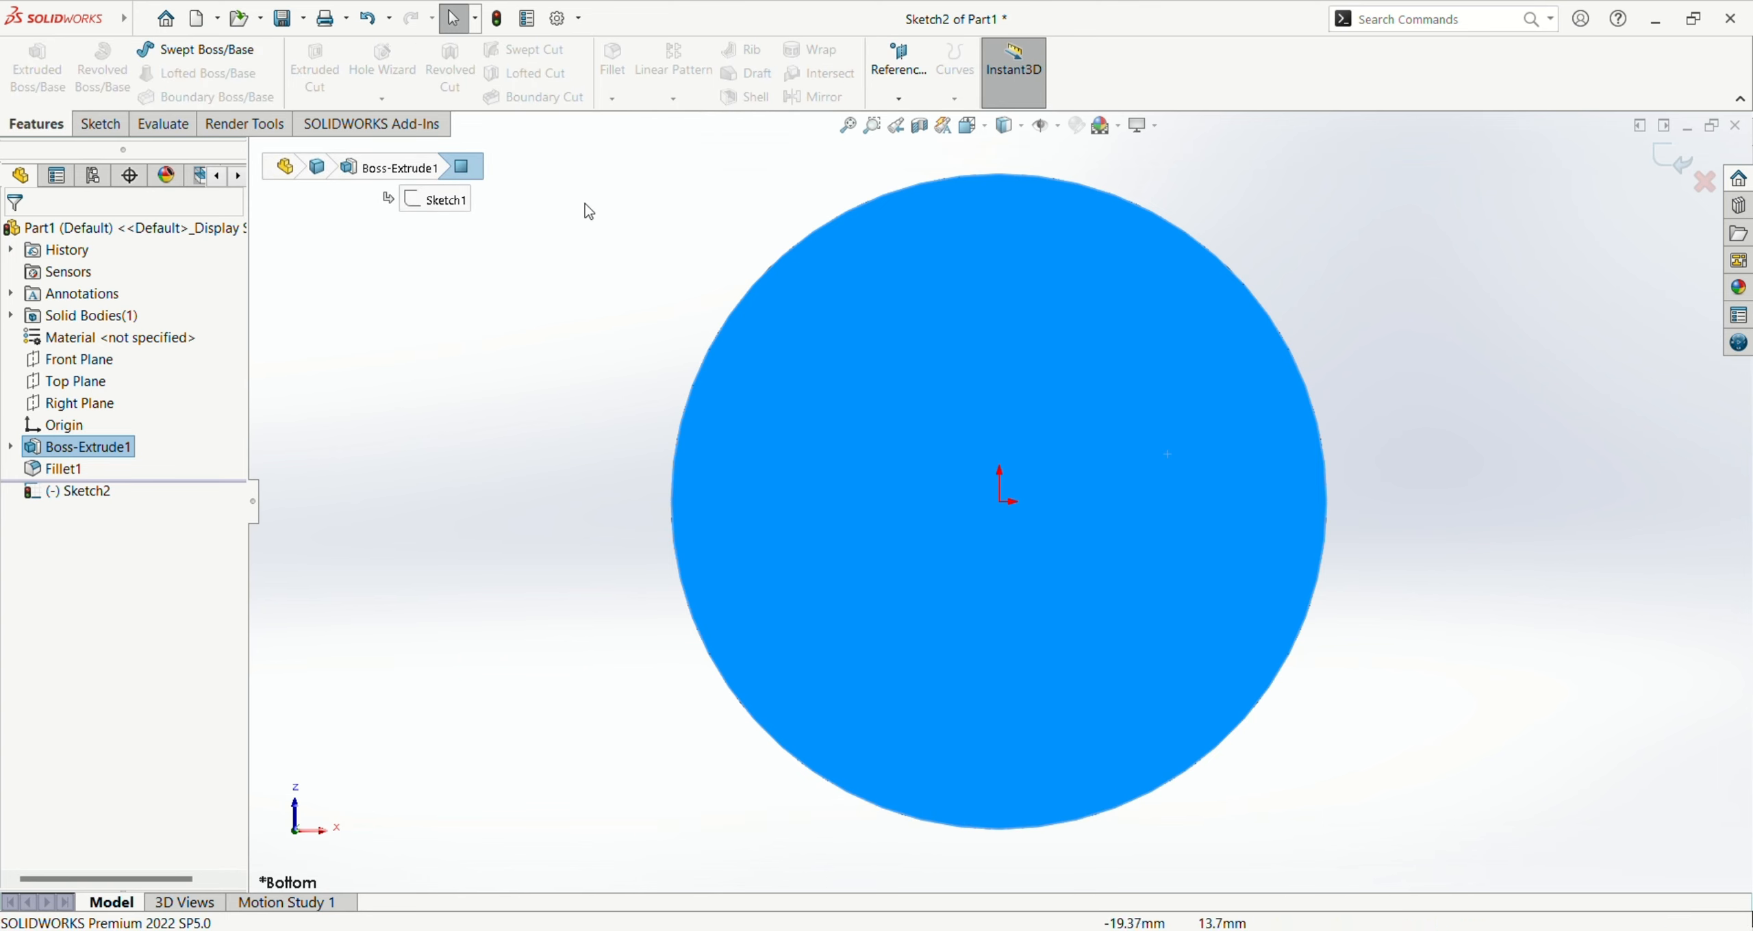
# Step: Exit the empty sketch and shell the cap to a 1 mm wall thickness, removing its flat bottom face
pyautogui.click(630, 231)
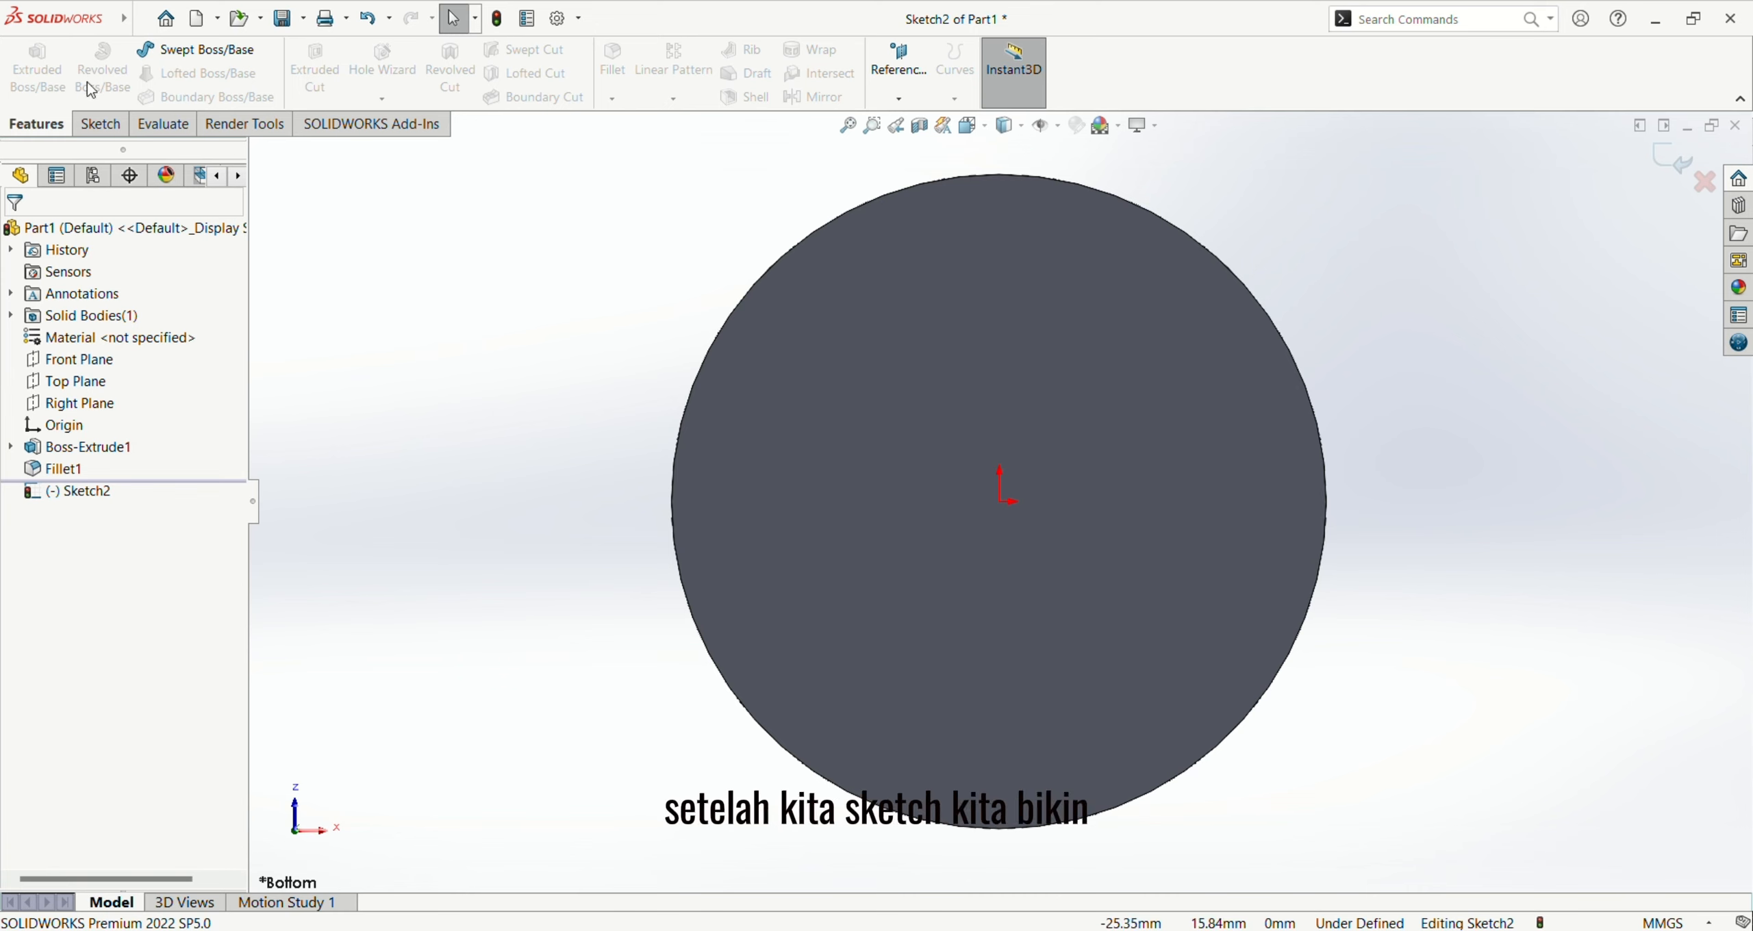
pyautogui.click(102, 124)
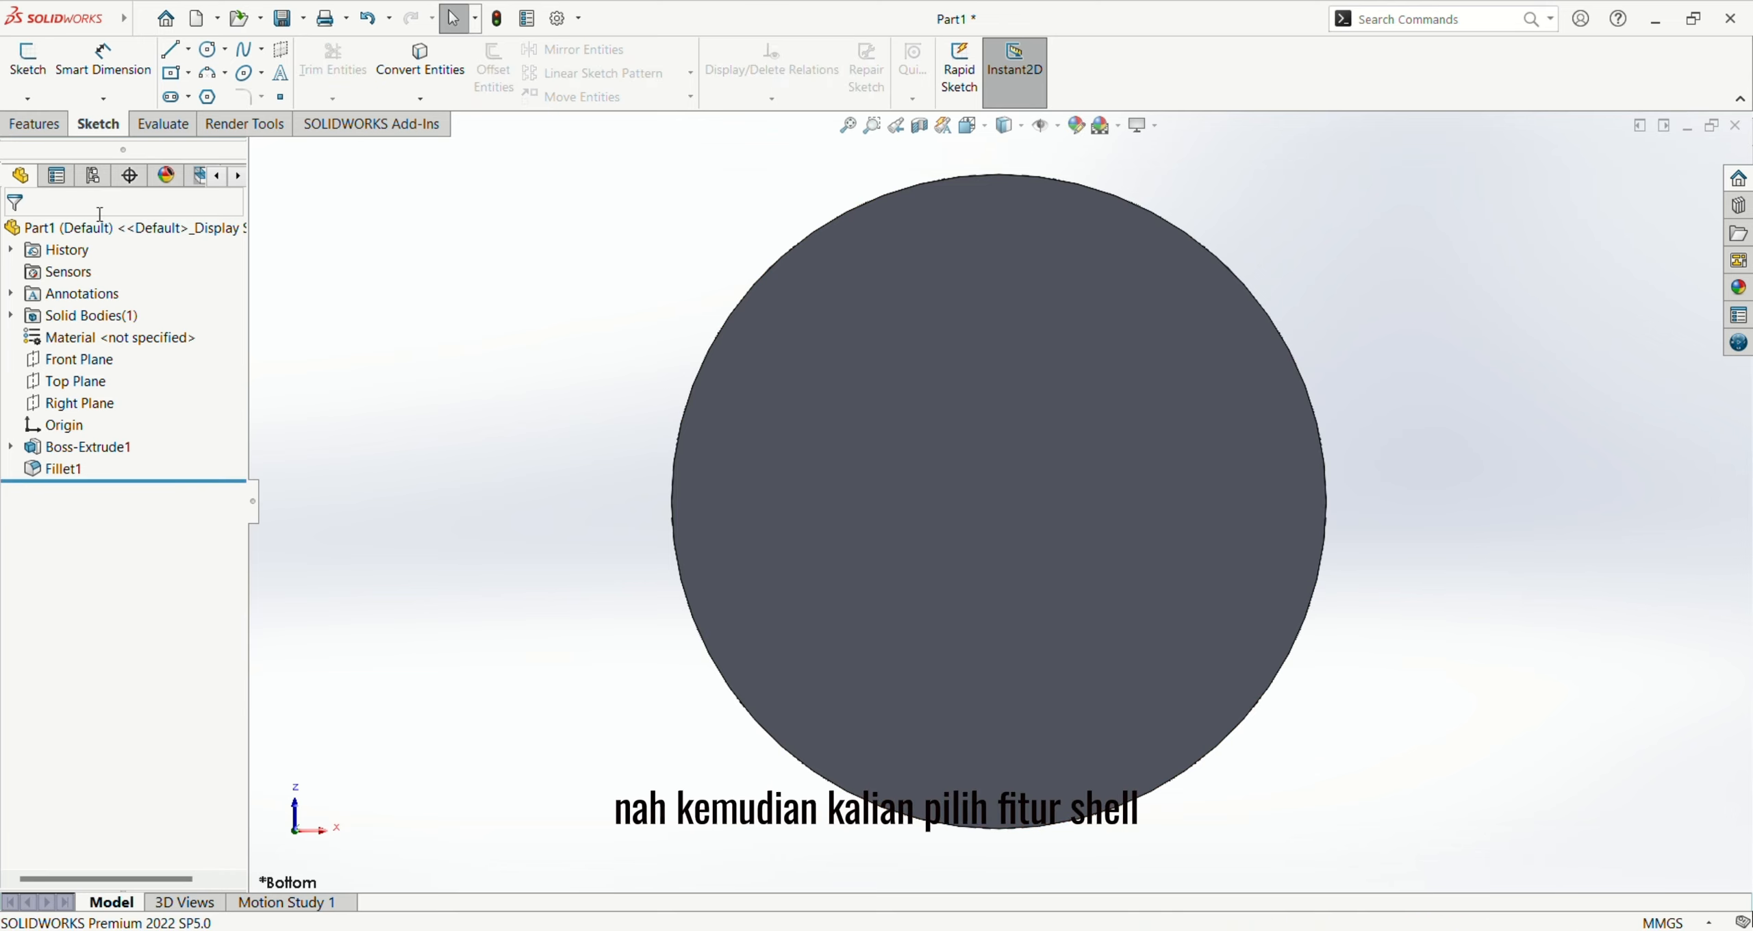
pyautogui.click(34, 124)
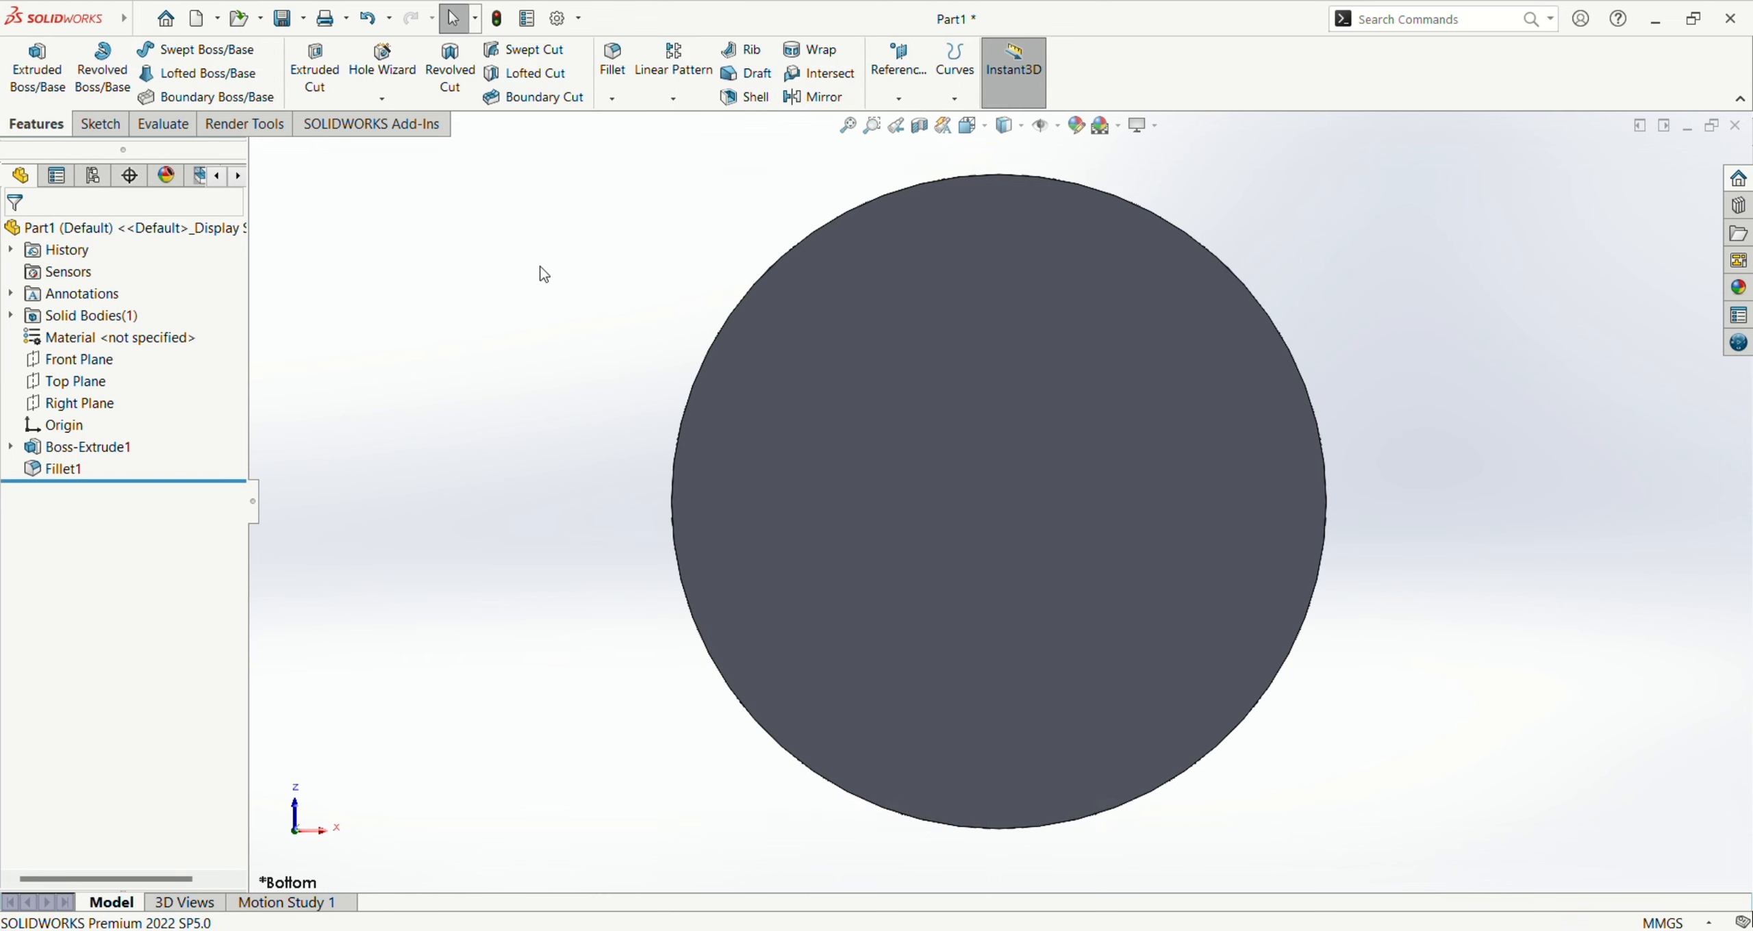
pyautogui.click(751, 100)
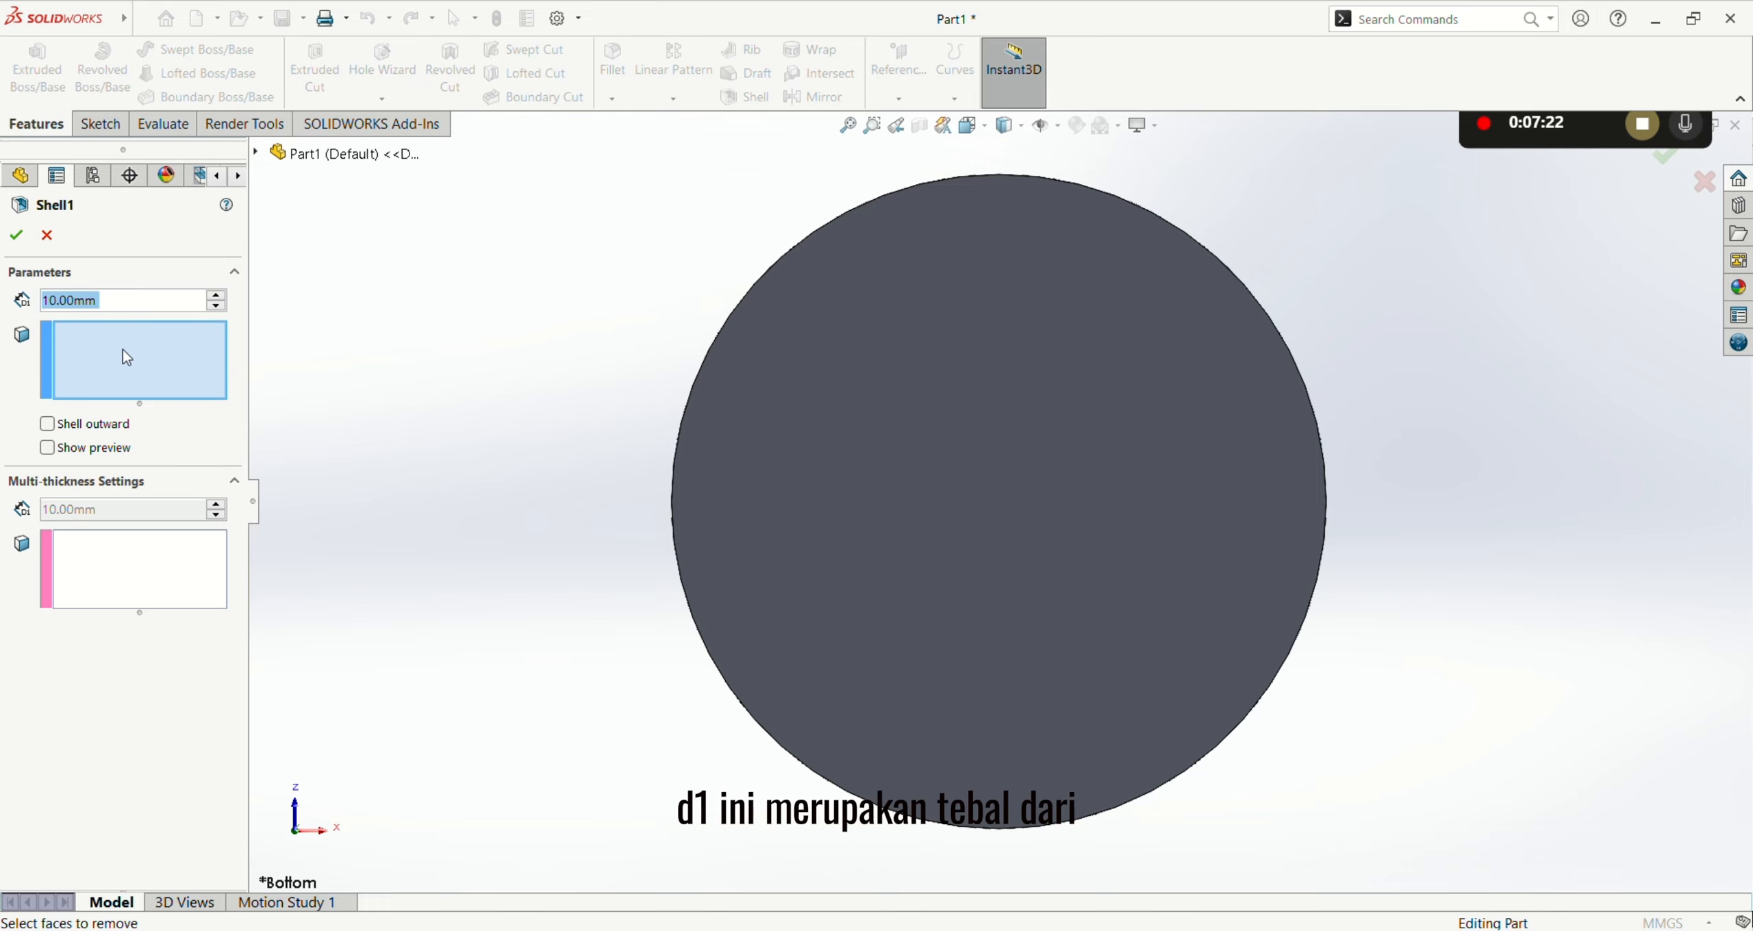
pyautogui.write('1')
pyautogui.press('Return')
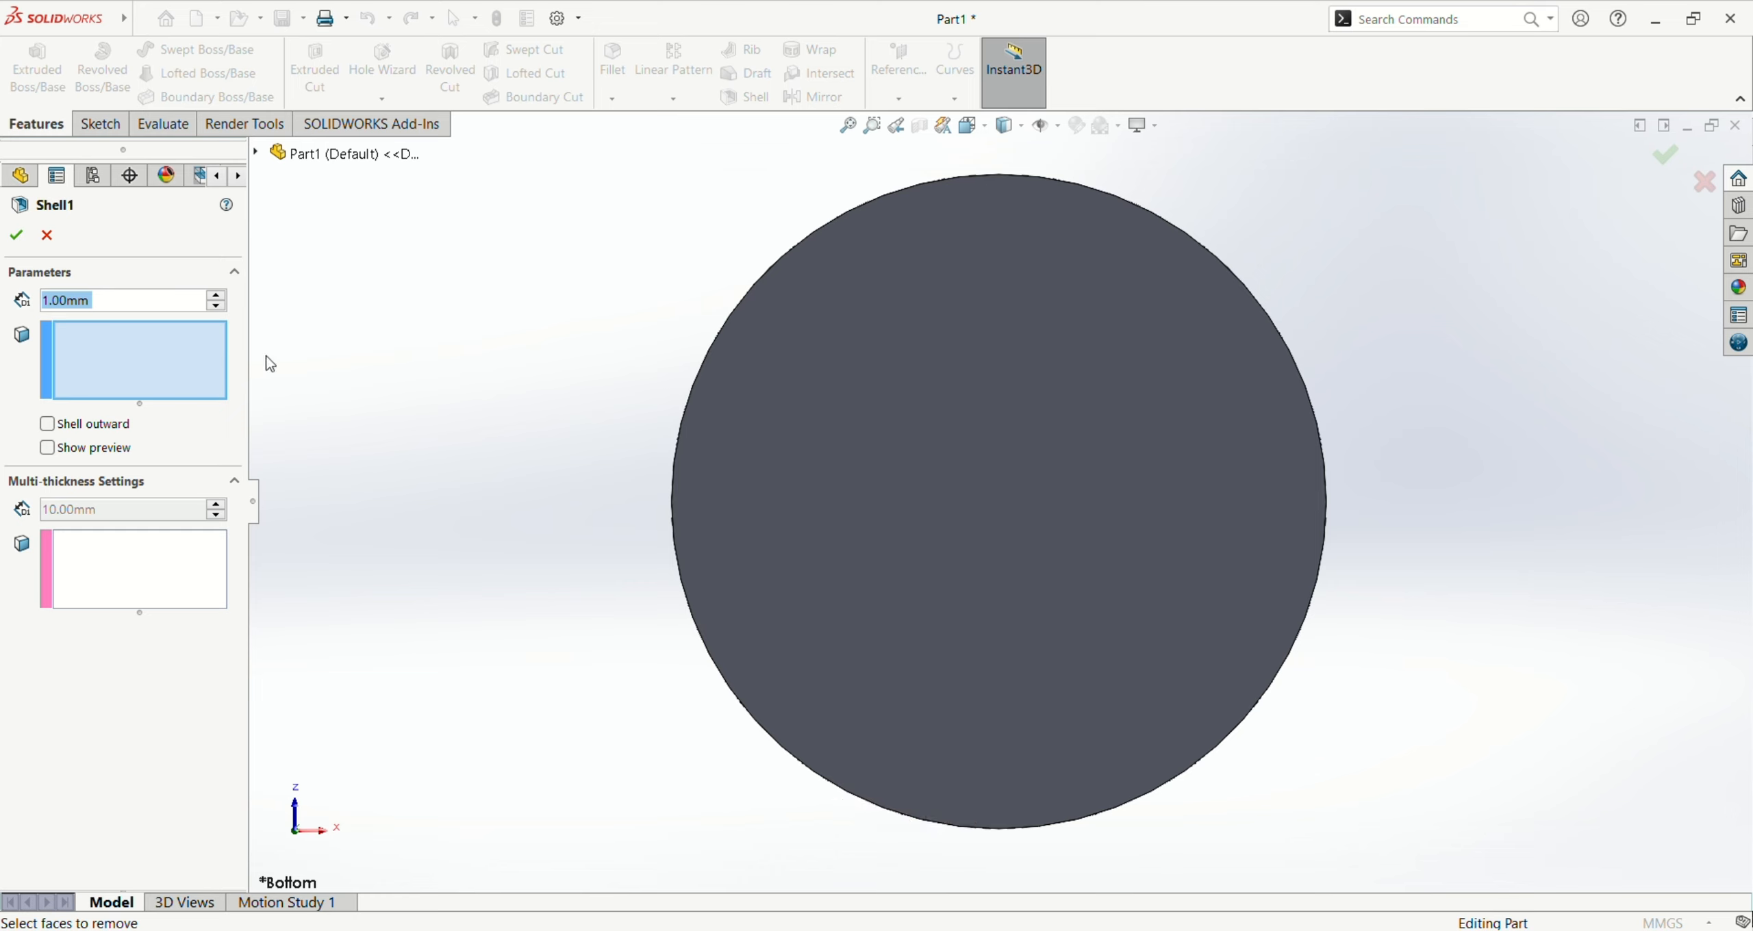
pyautogui.click(160, 350)
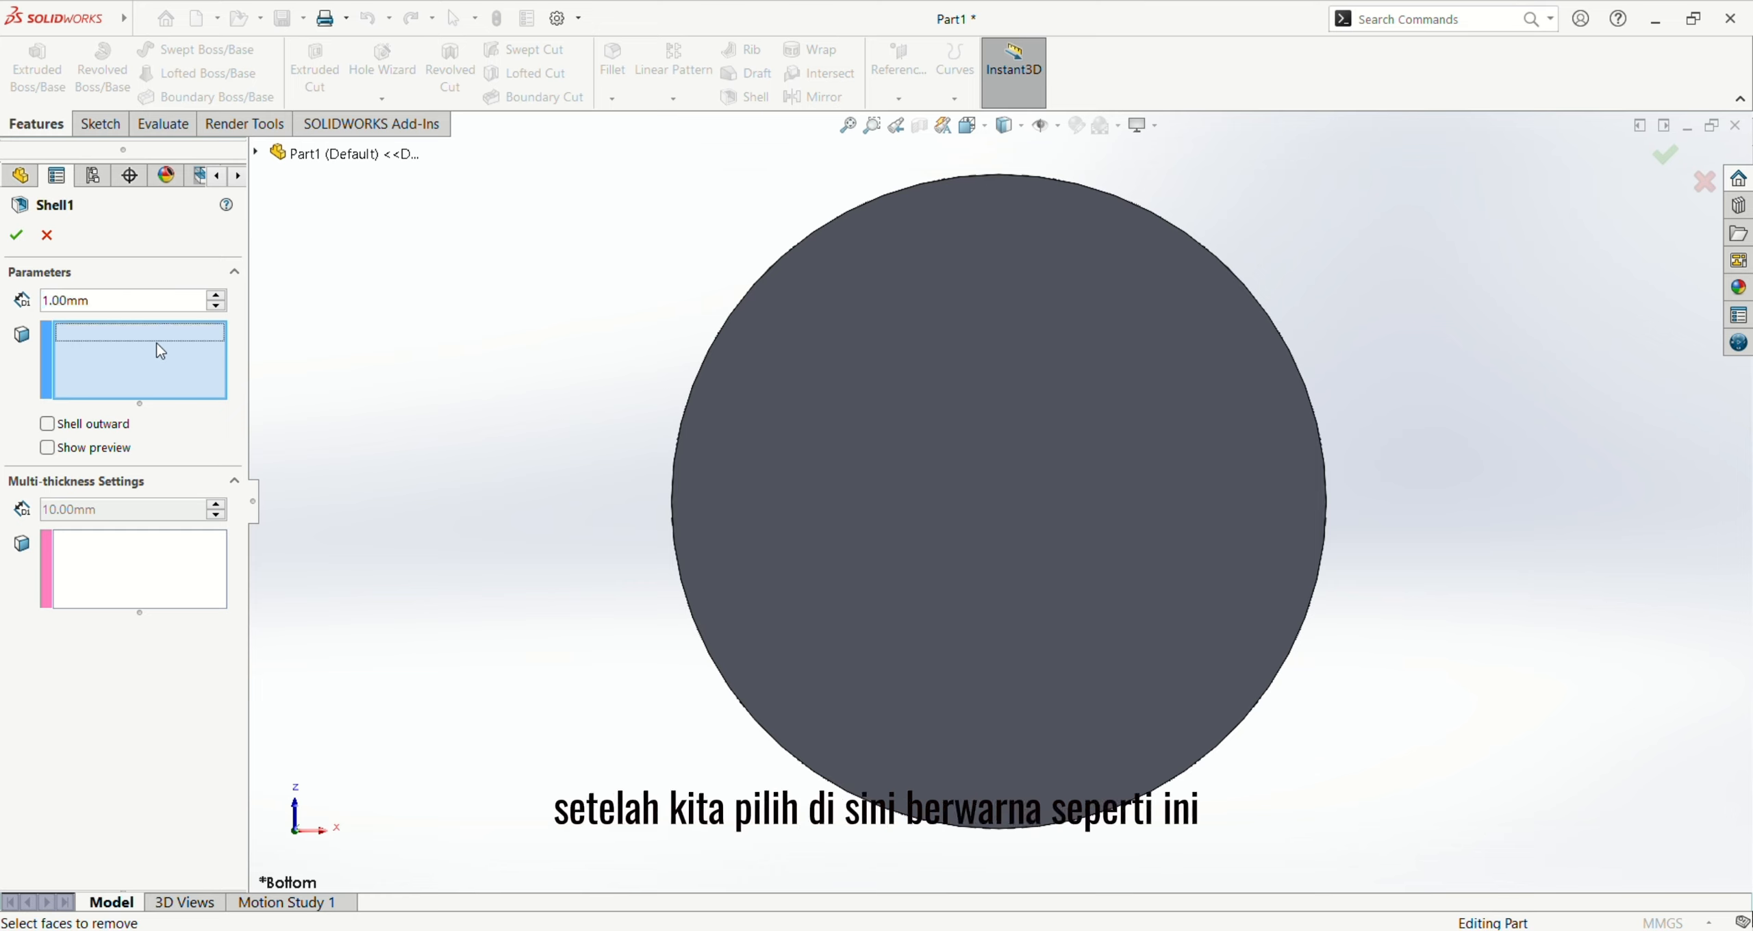
pyautogui.click(847, 392)
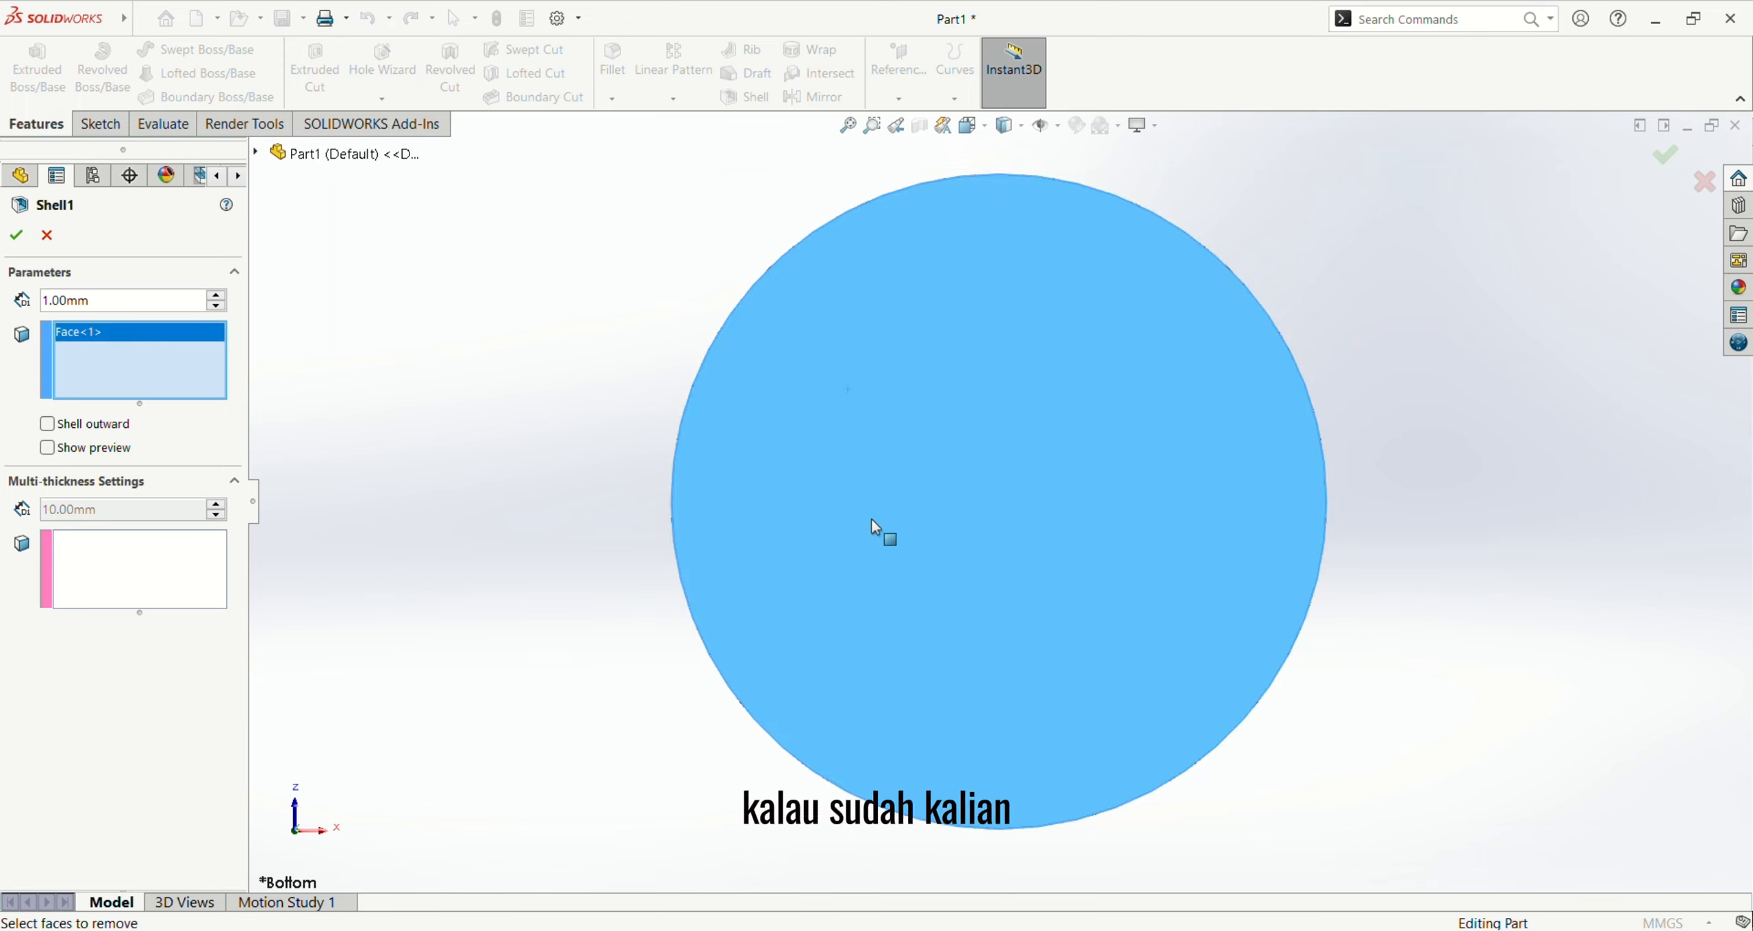
pyautogui.click(17, 235)
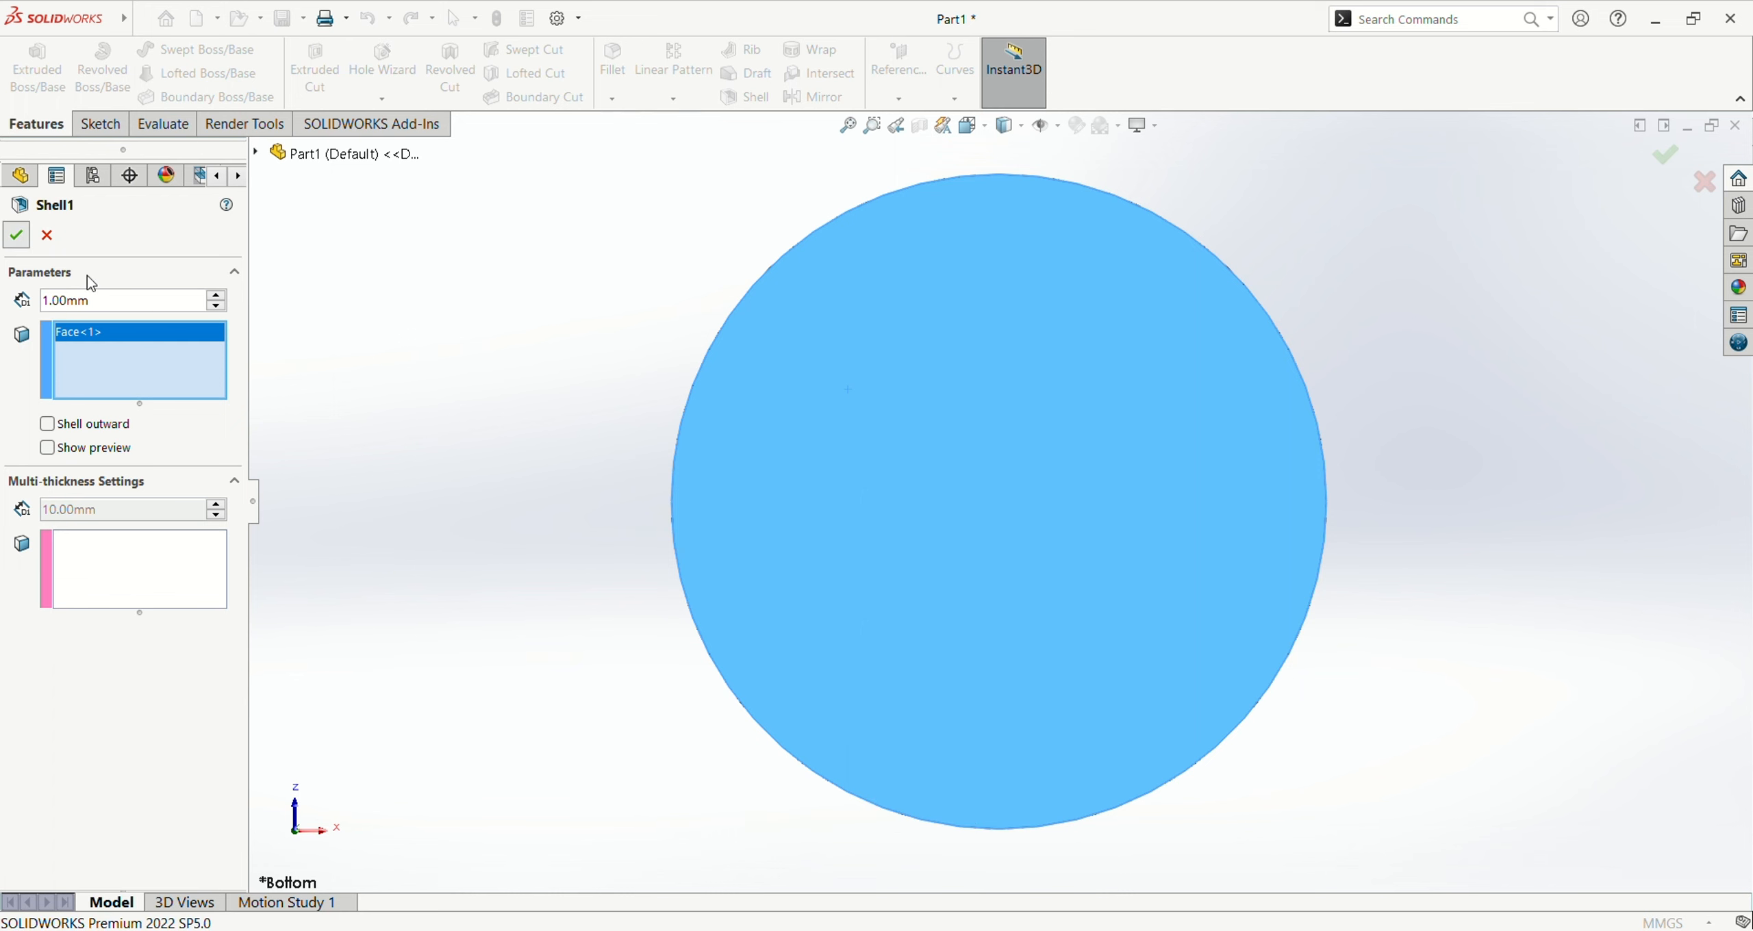
# Step: Examine the shelled cap's hollow interior from below and its rounded outer surface from above
pyautogui.scroll(3, 876, 513)
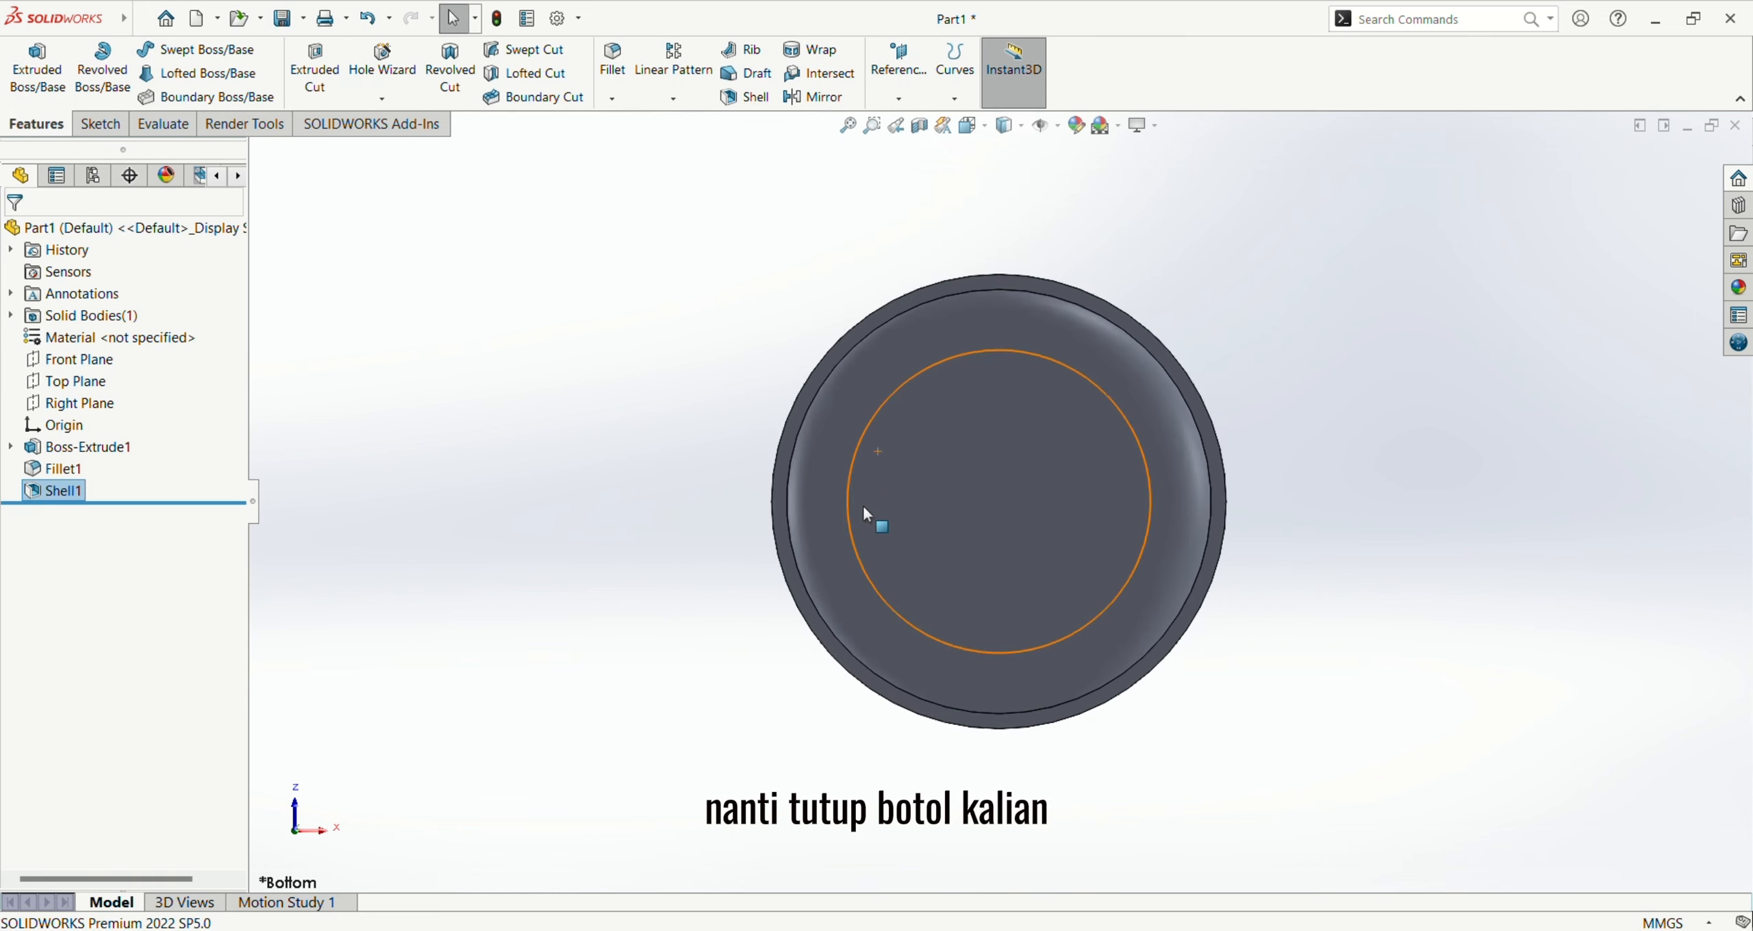
pyautogui.moveTo(876, 521); pyautogui.dragTo(937, 680, button='middle')
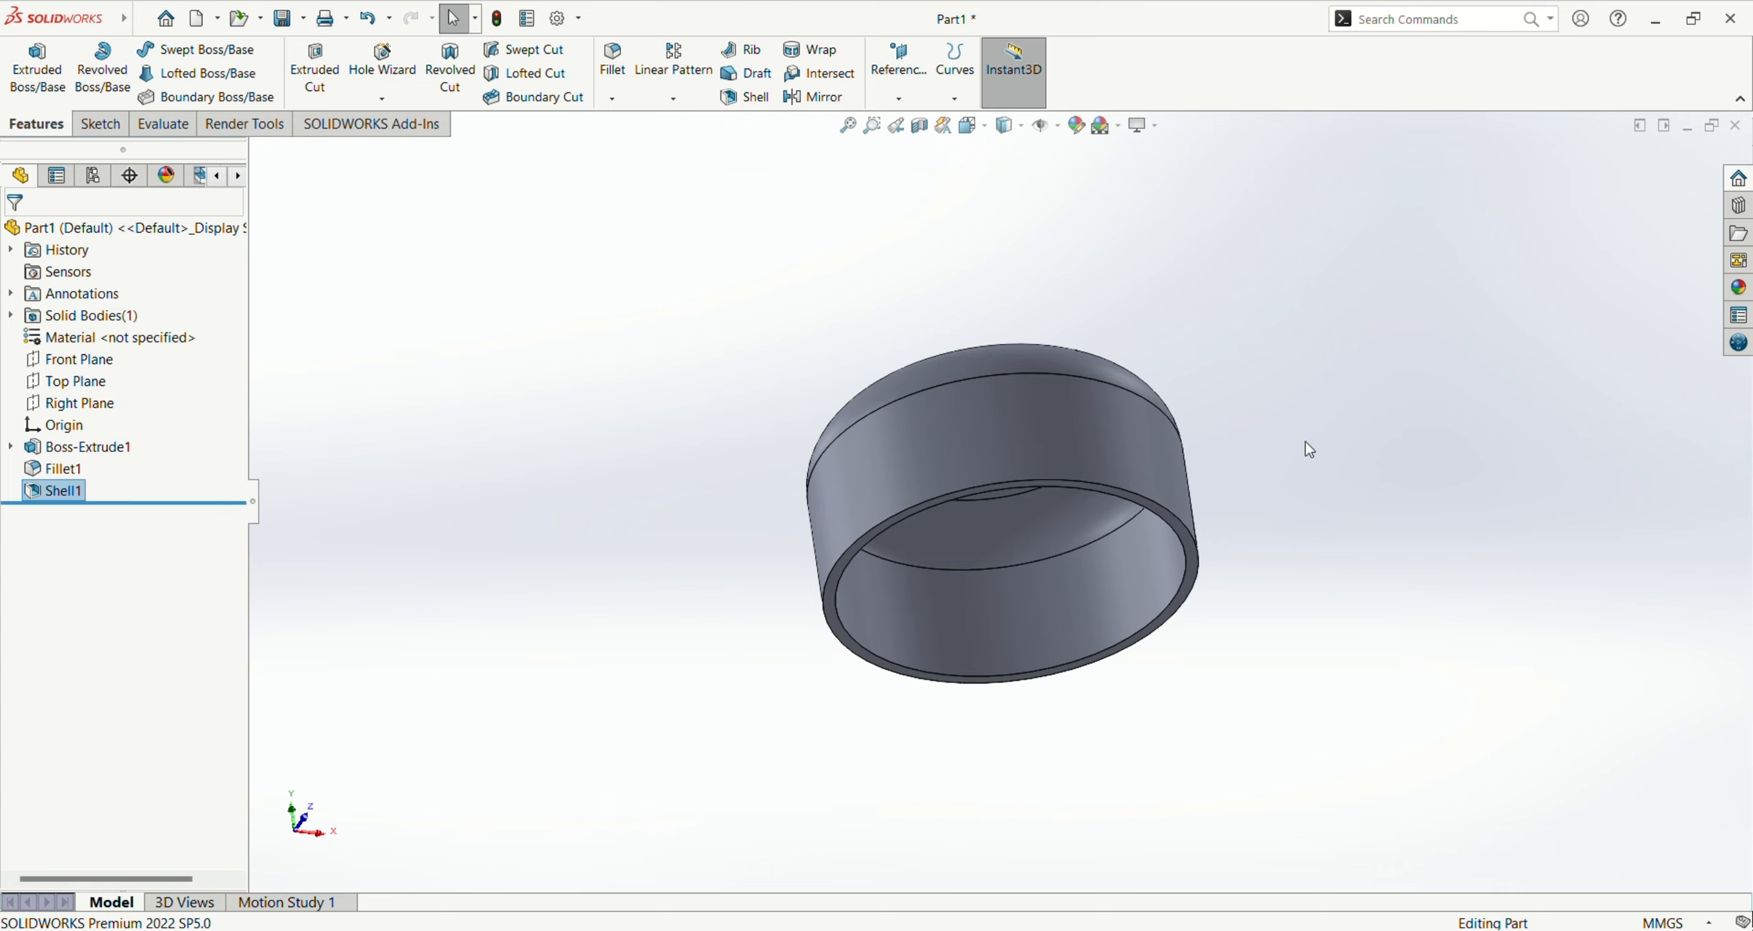
pyautogui.moveTo(1305, 443); pyautogui.dragTo(1131, 478, button='middle')
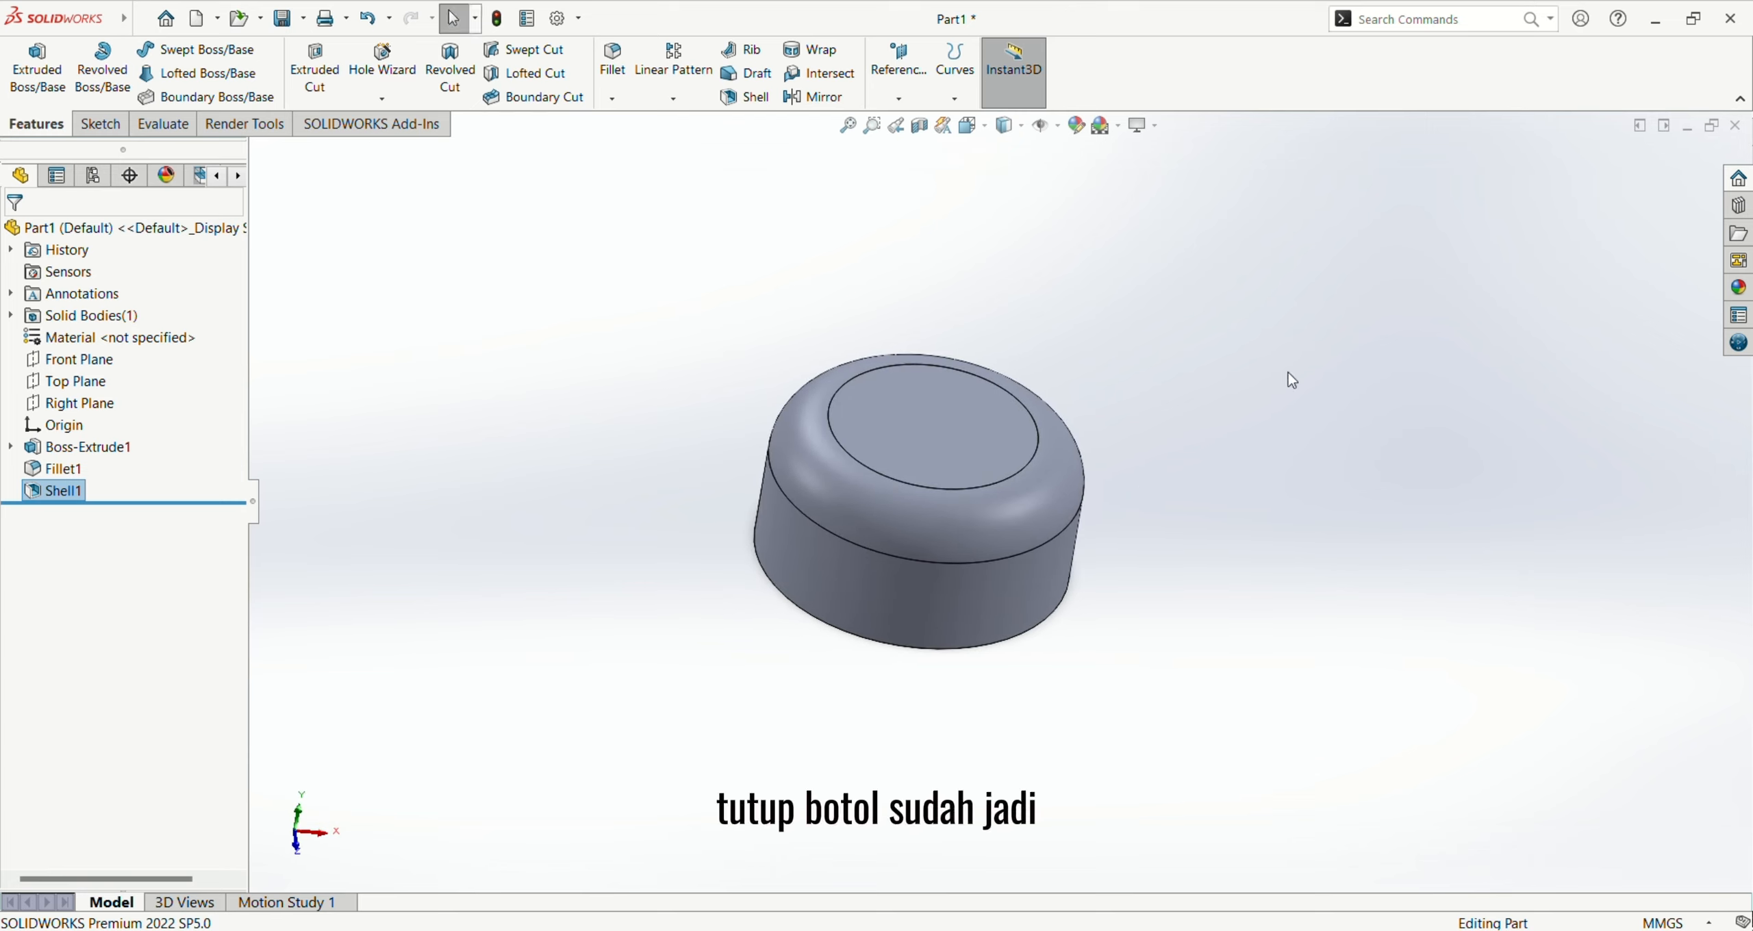